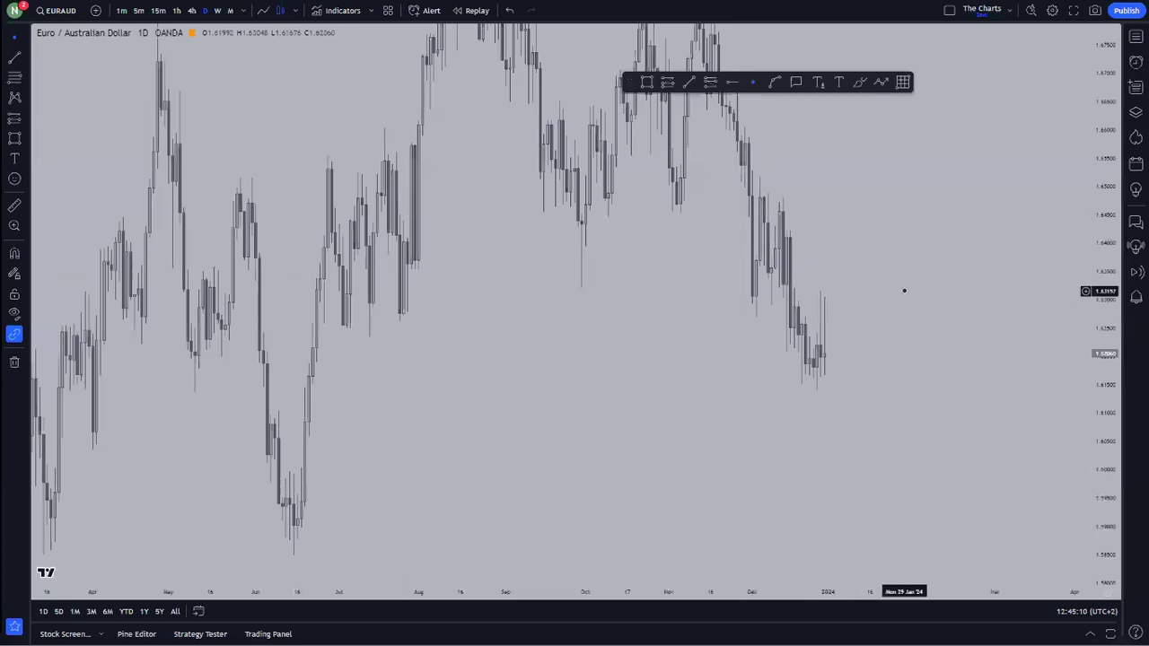
Step: Examine the recent EURAUD price structure on the daily and weekly charts, out to the last candle
{"action": "left_click_drag", "start_coordinate": [904, 290], "coordinate": [505, 371]}
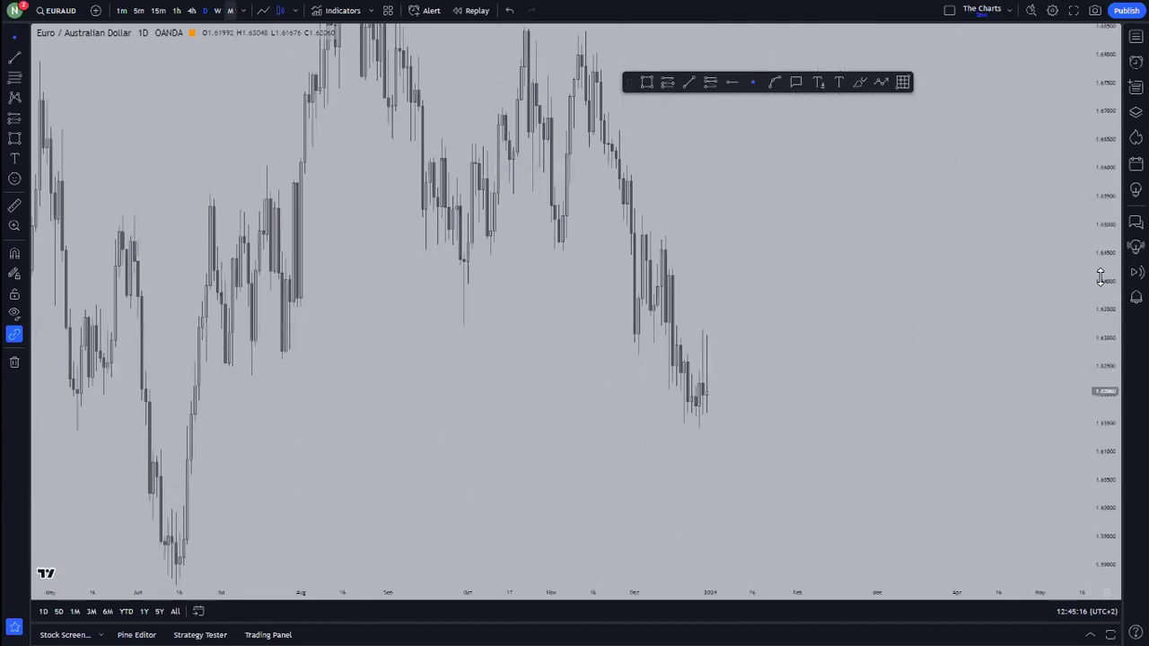
{"action": "left_click_drag", "start_coordinate": [1084, 281], "coordinate": [1073, 485]}
{"action": "scroll", "coordinate": [556, 327], "scroll_direction": "up", "scroll_amount": 5}
{"action": "left_click_drag", "start_coordinate": [461, 348], "coordinate": [794, 356]}
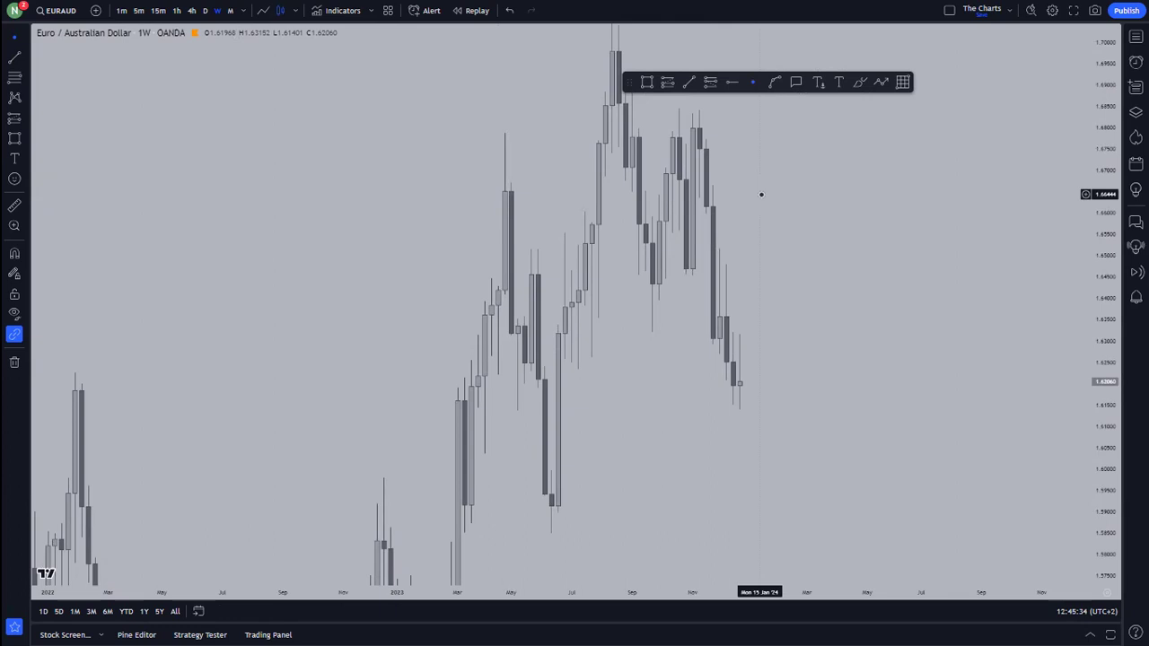
{"action": "left_click_drag", "start_coordinate": [787, 371], "coordinate": [907, 349]}
{"action": "left_click", "coordinate": [1070, 439]}
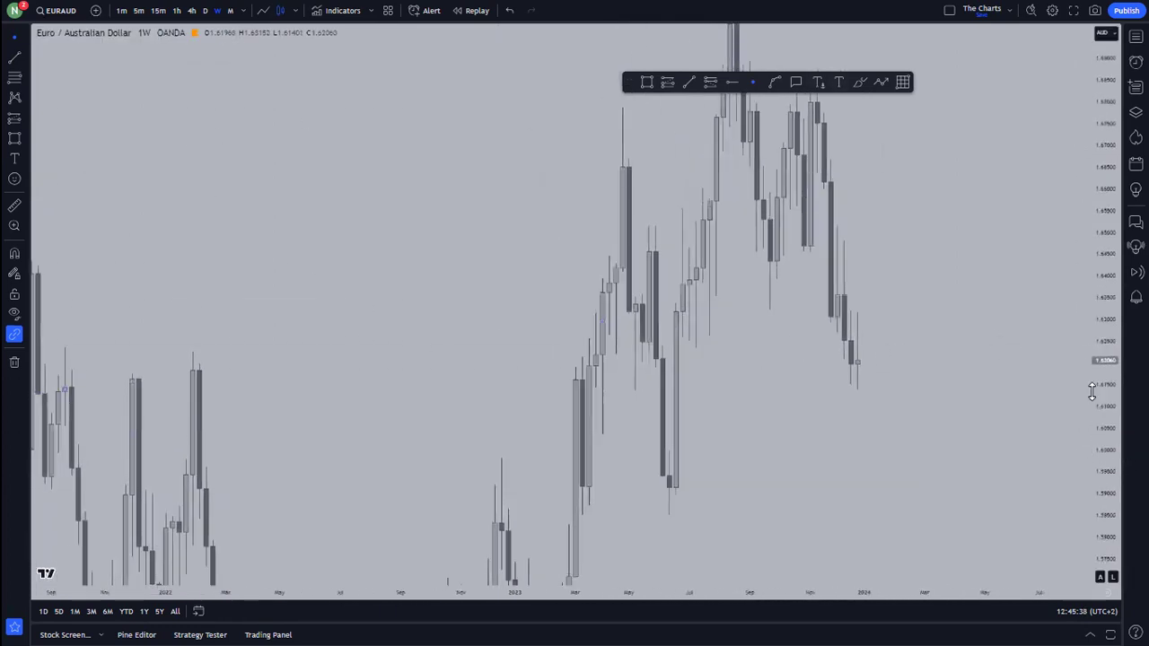
{"action": "left_click_drag", "start_coordinate": [1094, 392], "coordinate": [1094, 286]}
{"action": "scroll", "coordinate": [884, 287], "scroll_direction": "up", "scroll_amount": 4}
{"action": "left_click_drag", "start_coordinate": [1098, 433], "coordinate": [1093, 569]}
{"action": "scroll", "coordinate": [948, 495], "scroll_direction": "down", "scroll_amount": 5}
{"action": "left_click_drag", "start_coordinate": [849, 366], "coordinate": [636, 388]}
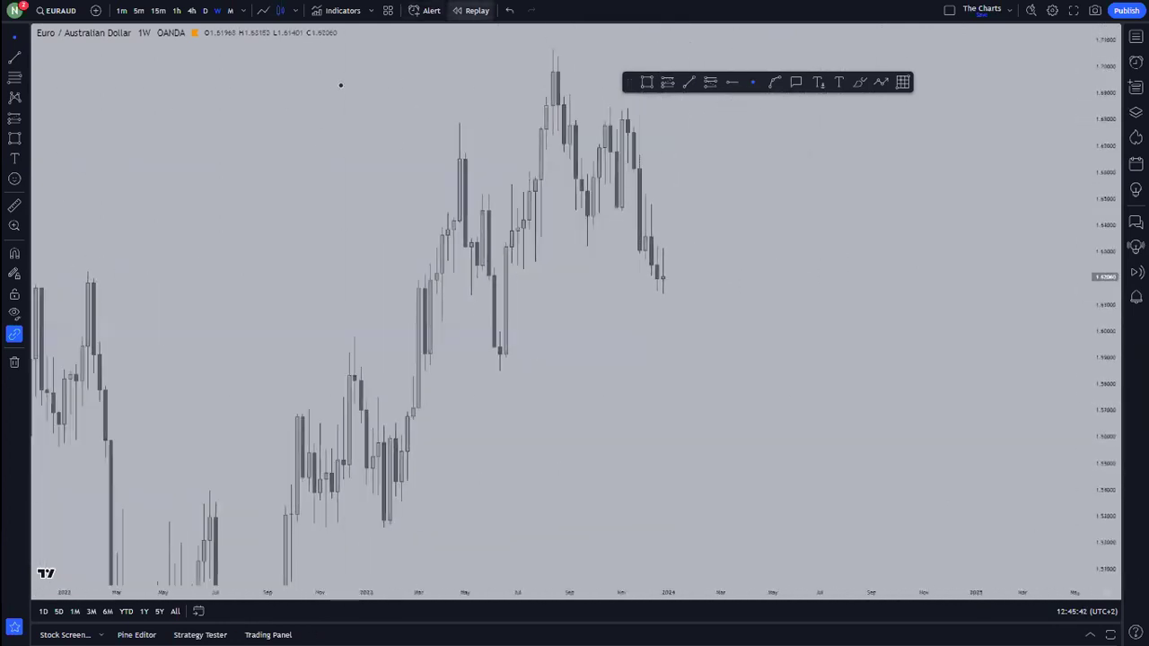
Step: Start bar replay on the monthly EURAUD chart from early 2023
{"action": "left_click", "coordinate": [477, 10]}
{"action": "left_click", "coordinate": [230, 10]}
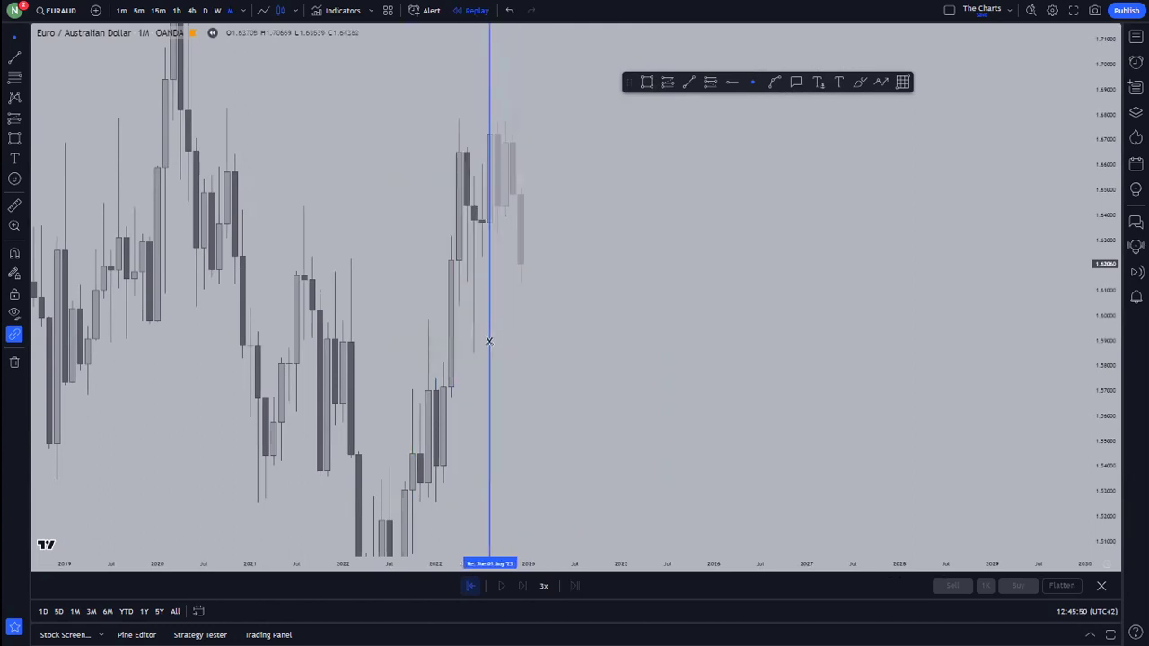
{"action": "left_click", "coordinate": [442, 352]}
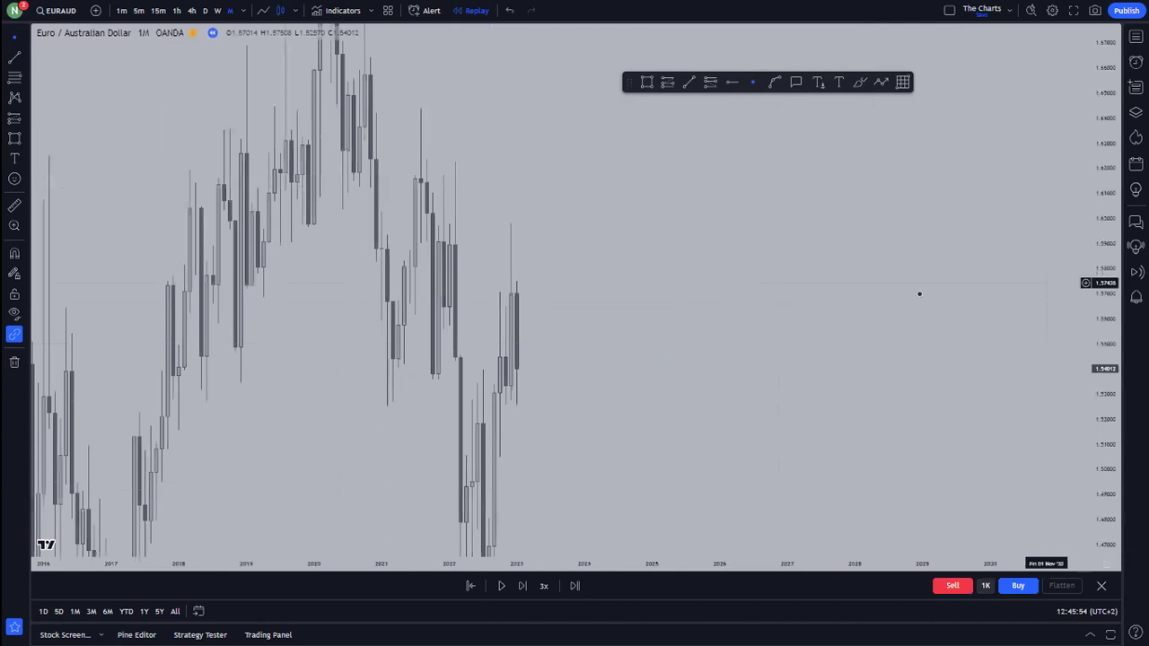
Step: Draw horizontal trend lines from the February 2022 candle's open to December 2022 and from the December 2022 candle's open past January 2023
{"action": "left_click_drag", "start_coordinate": [1102, 490], "coordinate": [1099, 348]}
{"action": "left_click_drag", "start_coordinate": [623, 395], "coordinate": [941, 244]}
{"action": "scroll", "coordinate": [674, 332], "scroll_direction": "up", "scroll_amount": 10}
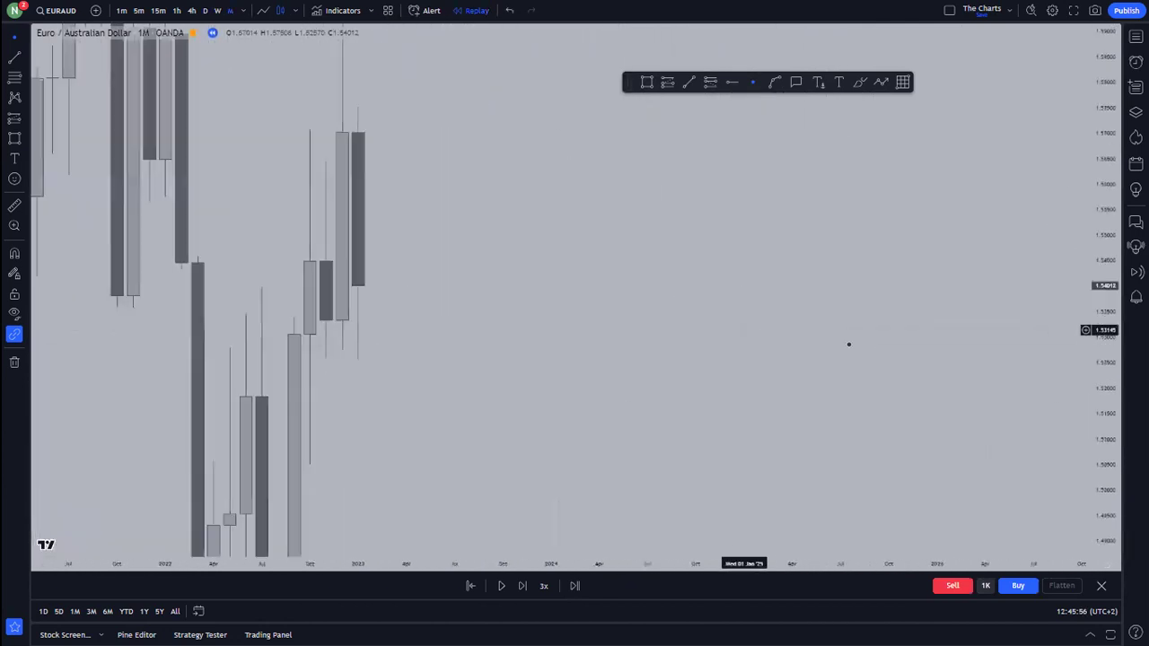
{"action": "left_click_drag", "start_coordinate": [628, 467], "coordinate": [689, 151]}
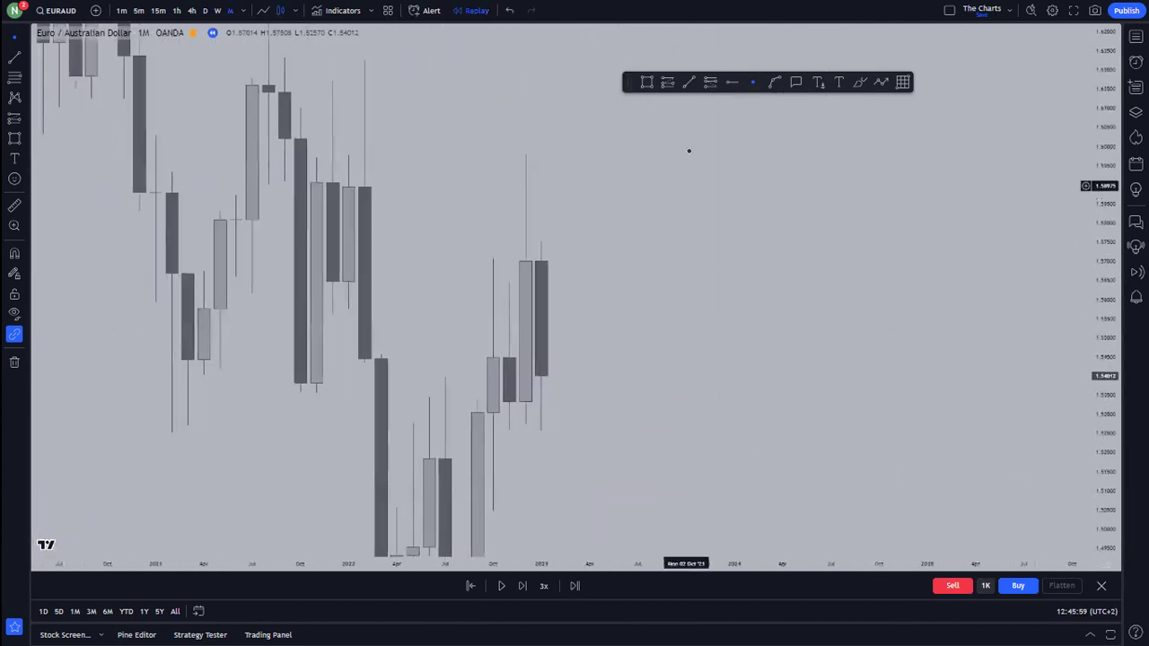
{"action": "left_click", "coordinate": [365, 187], "text": "ctrl"}
{"action": "left_click", "coordinate": [526, 188], "text": "shift"}
{"action": "left_click_drag", "start_coordinate": [718, 151], "coordinate": [697, 133]}
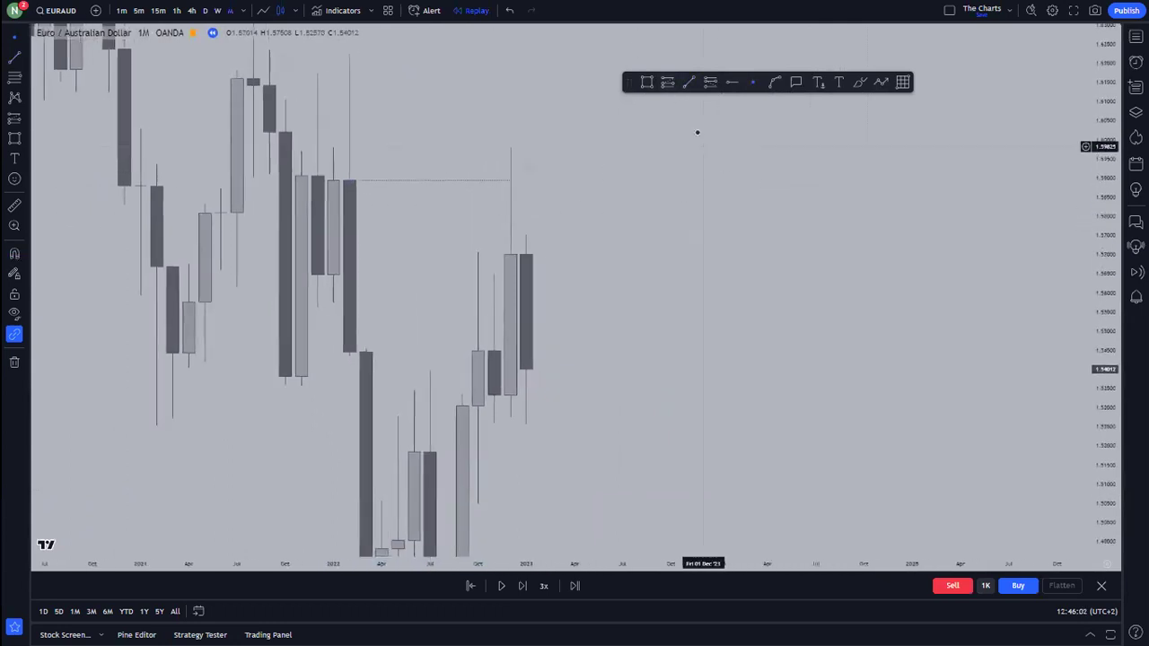
{"action": "left_click", "coordinate": [691, 83]}
{"action": "left_click", "coordinate": [559, 397]}
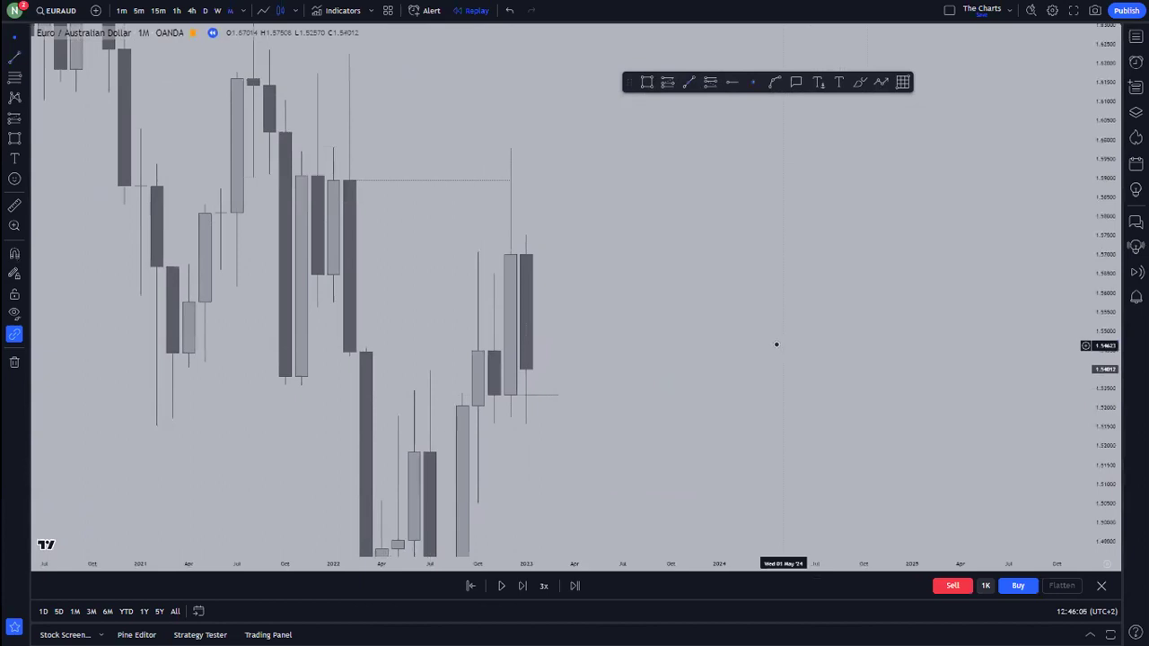
Step: Review price around the two monthly levels on the daily chart and switch to the weekly timeframe
{"action": "left_click_drag", "start_coordinate": [756, 371], "coordinate": [867, 347]}
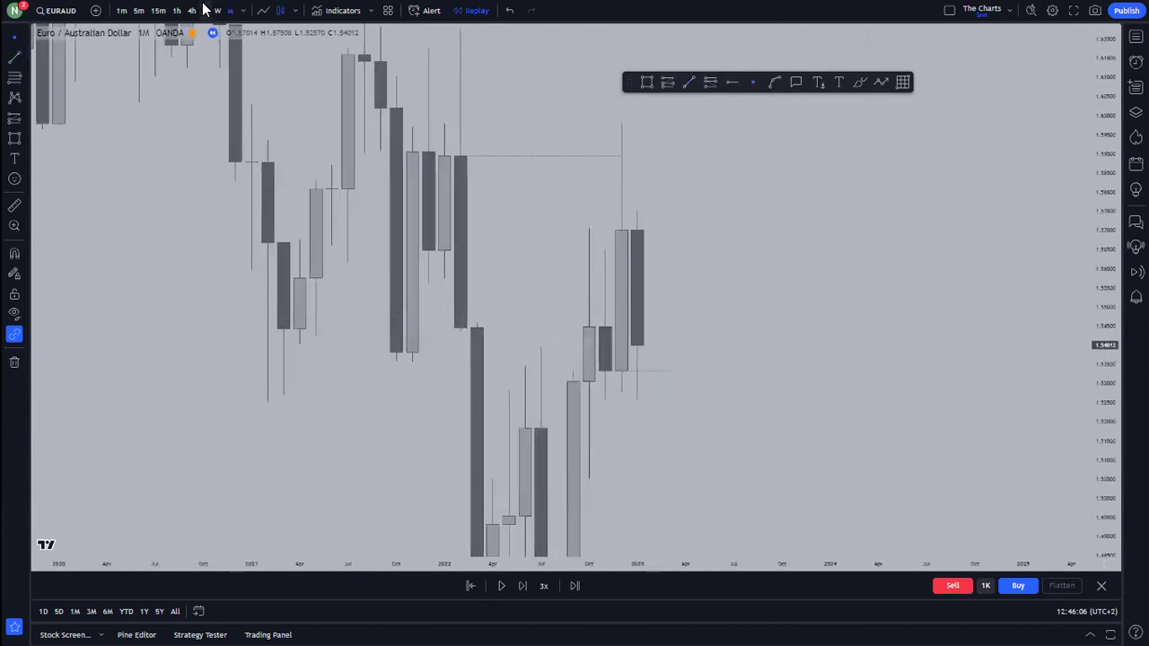
{"action": "scroll", "coordinate": [781, 259], "scroll_direction": "down", "scroll_amount": 11}
{"action": "left_click_drag", "start_coordinate": [794, 279], "coordinate": [589, 288]}
{"action": "left_click_drag", "start_coordinate": [656, 299], "coordinate": [629, 282]}
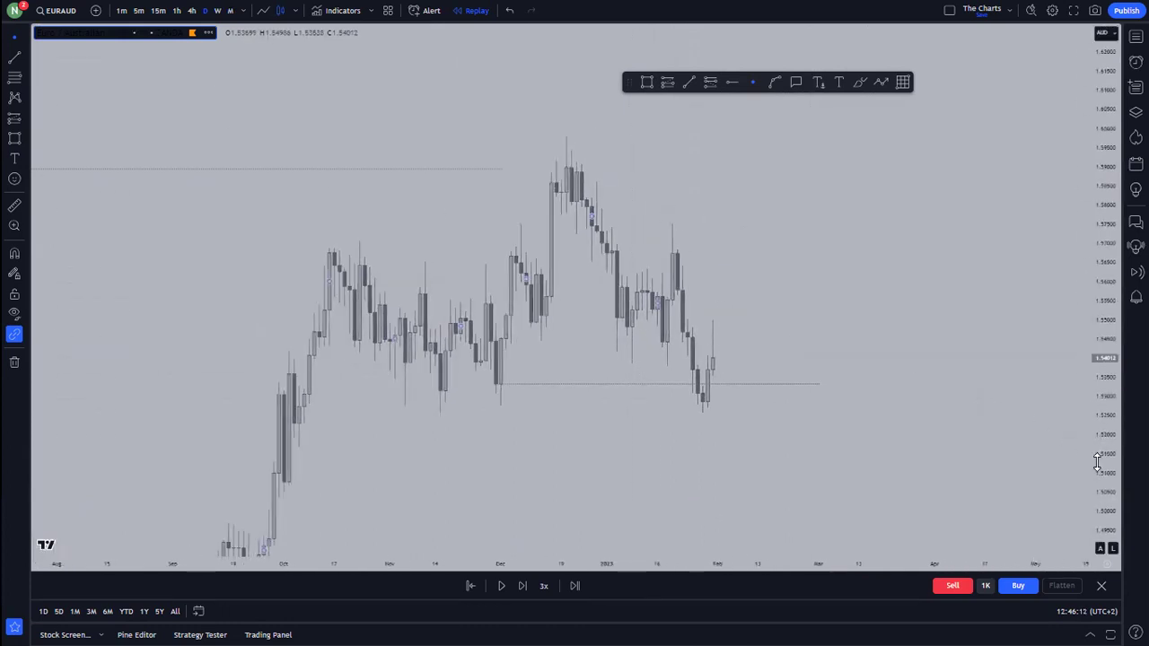
{"action": "left_click_drag", "start_coordinate": [1098, 459], "coordinate": [1099, 375]}
{"action": "scroll", "coordinate": [988, 332], "scroll_direction": "up", "scroll_amount": 3}
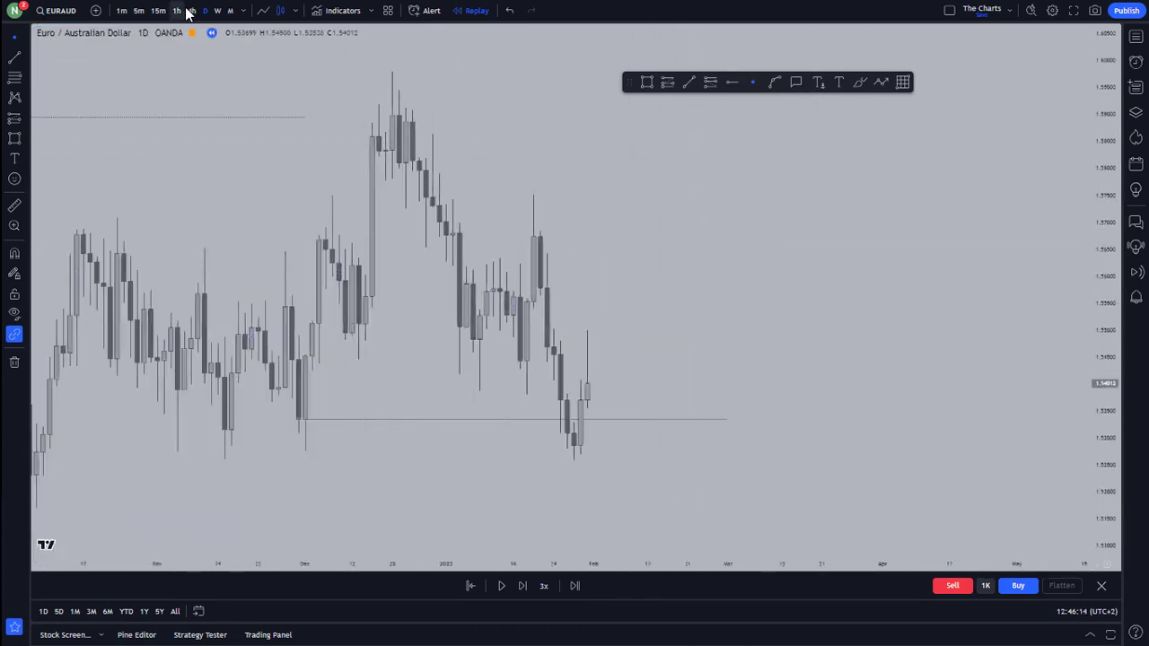
{"action": "left_click", "coordinate": [217, 11]}
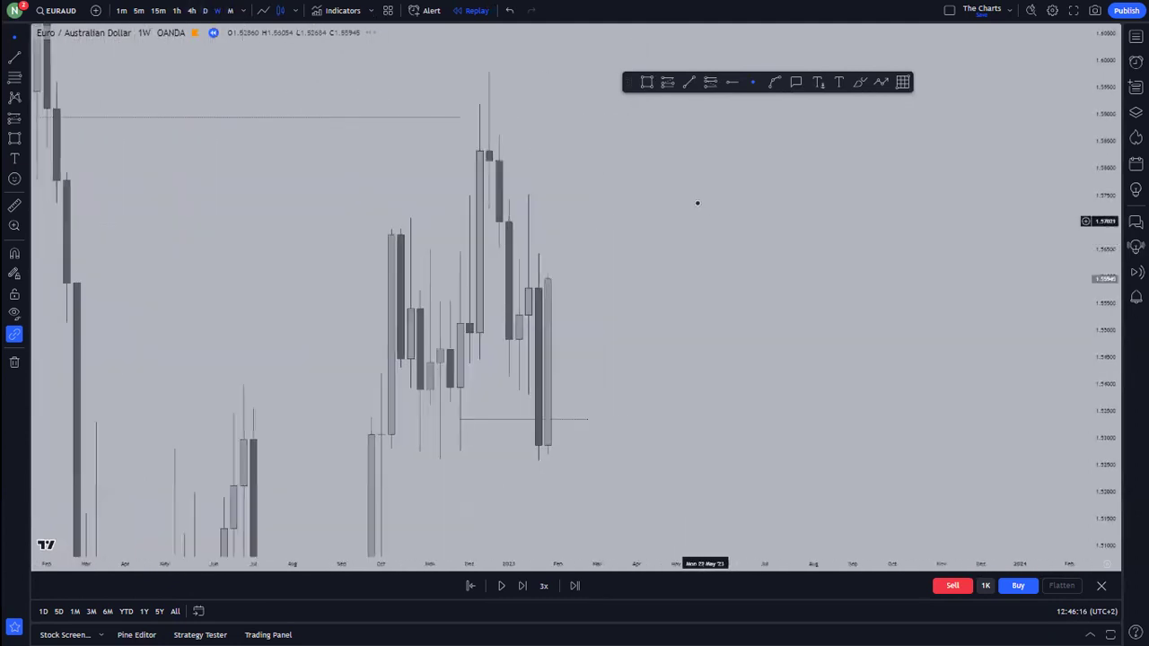
{"action": "left_click", "coordinate": [690, 83]}
{"action": "left_click", "coordinate": [500, 222], "text": "ctrl"}
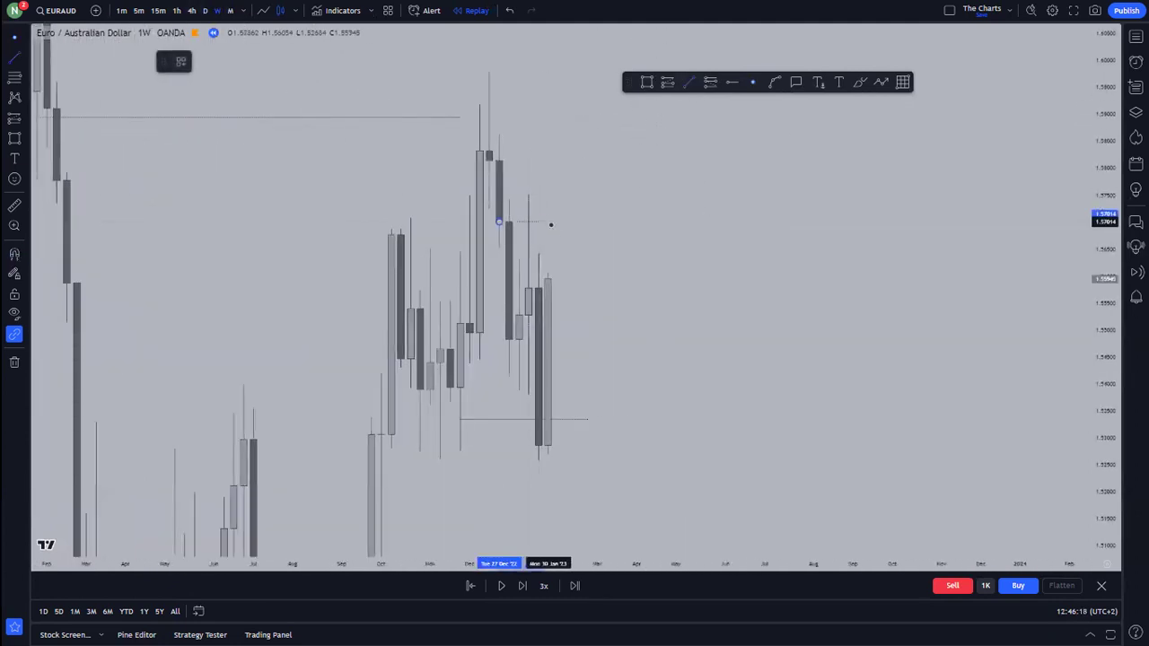
{"action": "left_click", "coordinate": [549, 224], "text": "shift"}
{"action": "left_click_drag", "start_coordinate": [579, 230], "coordinate": [569, 221]}
{"action": "left_click", "coordinate": [495, 216]}
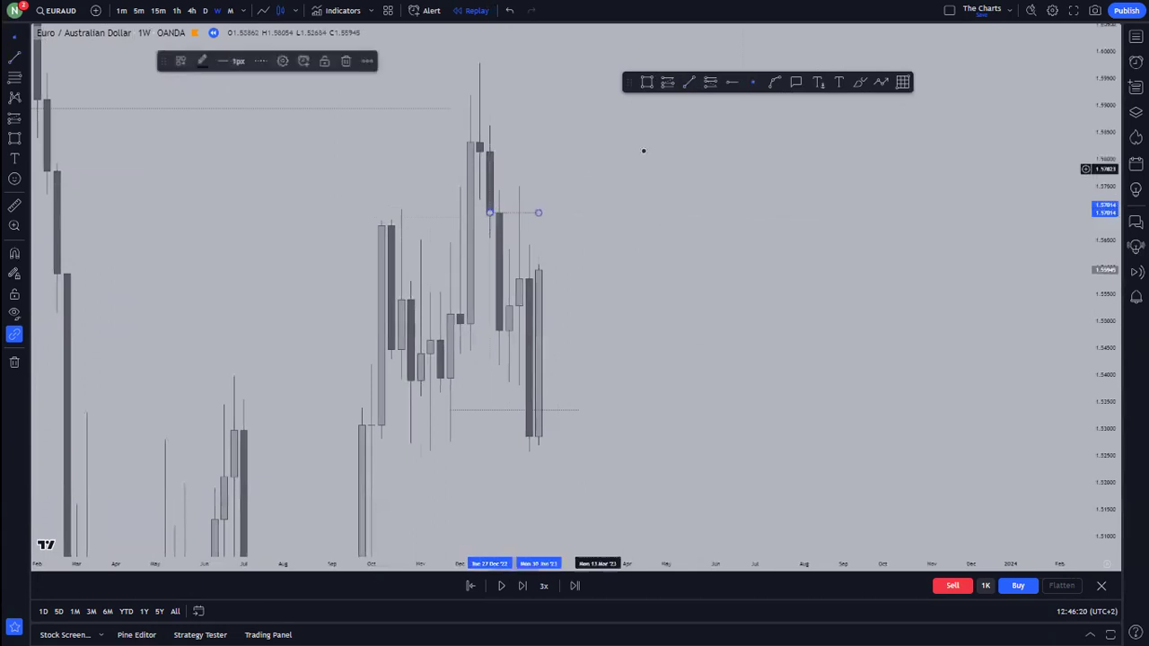
{"action": "key", "text": "Delete"}
Step: Draw a rectangle from 1.57014 to 1.57422 across 2 to 30 January 2023 and apply the Weekly Supply template
{"action": "left_click", "coordinate": [646, 85]}
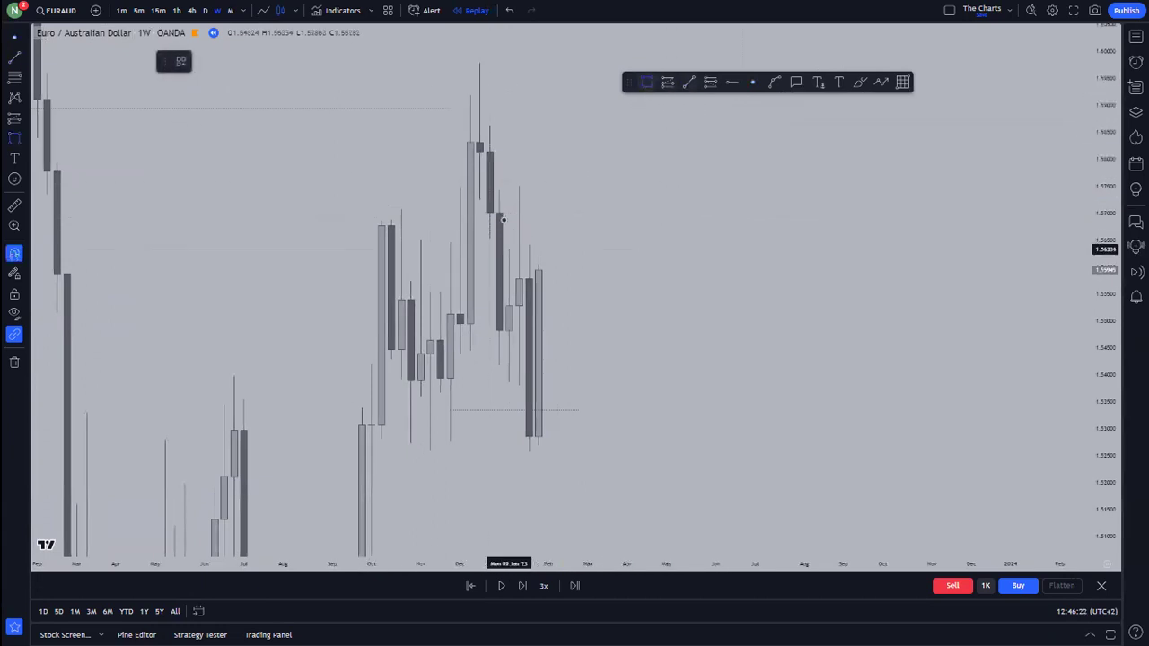
{"action": "left_click_drag", "start_coordinate": [499, 212], "coordinate": [539, 195]}
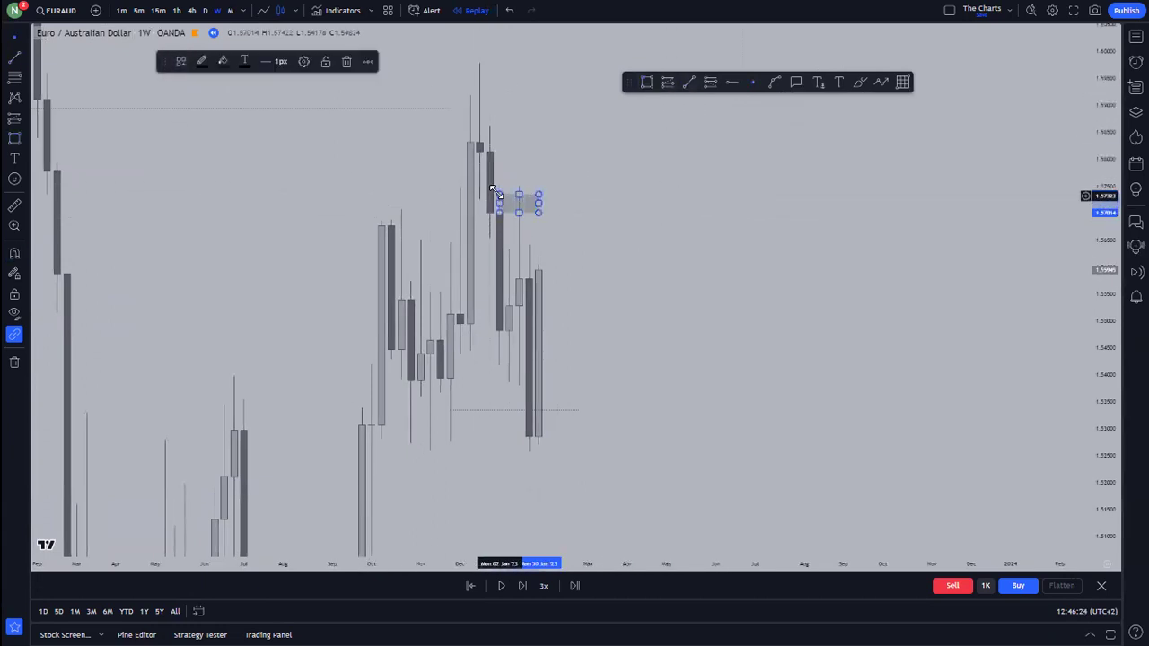
{"action": "left_click", "coordinate": [178, 62]}
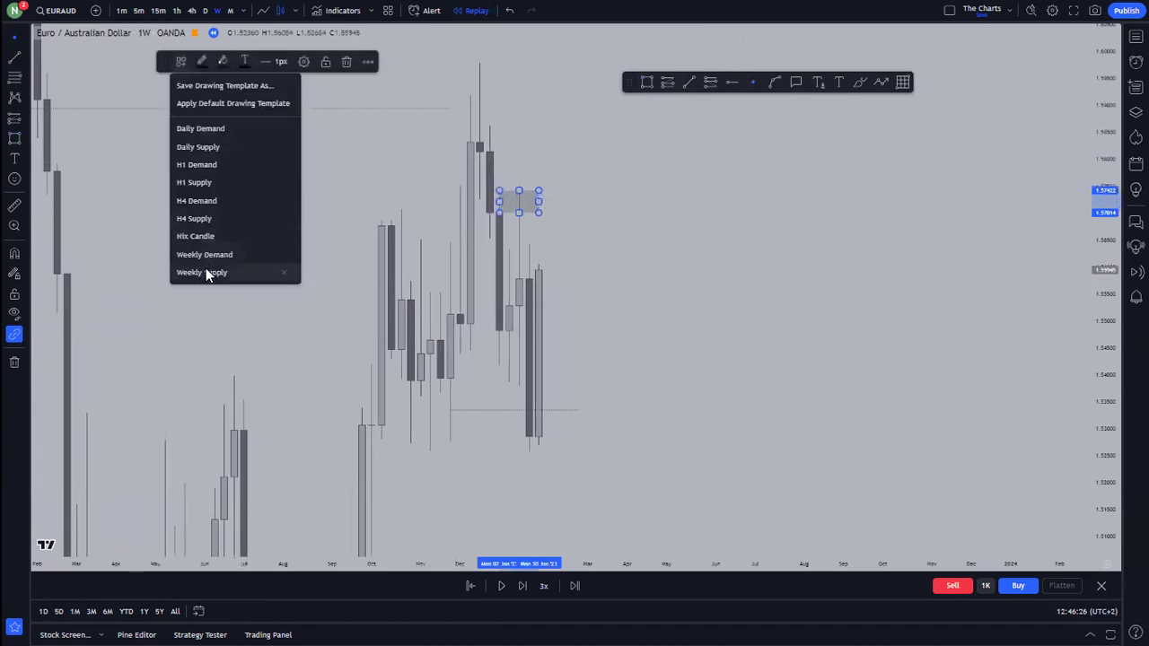
{"action": "left_click", "coordinate": [206, 272]}
Step: On the daily chart, draw a line under the January lows from 6 to 17 January 2023 and apply the BOS template
{"action": "left_click", "coordinate": [204, 10]}
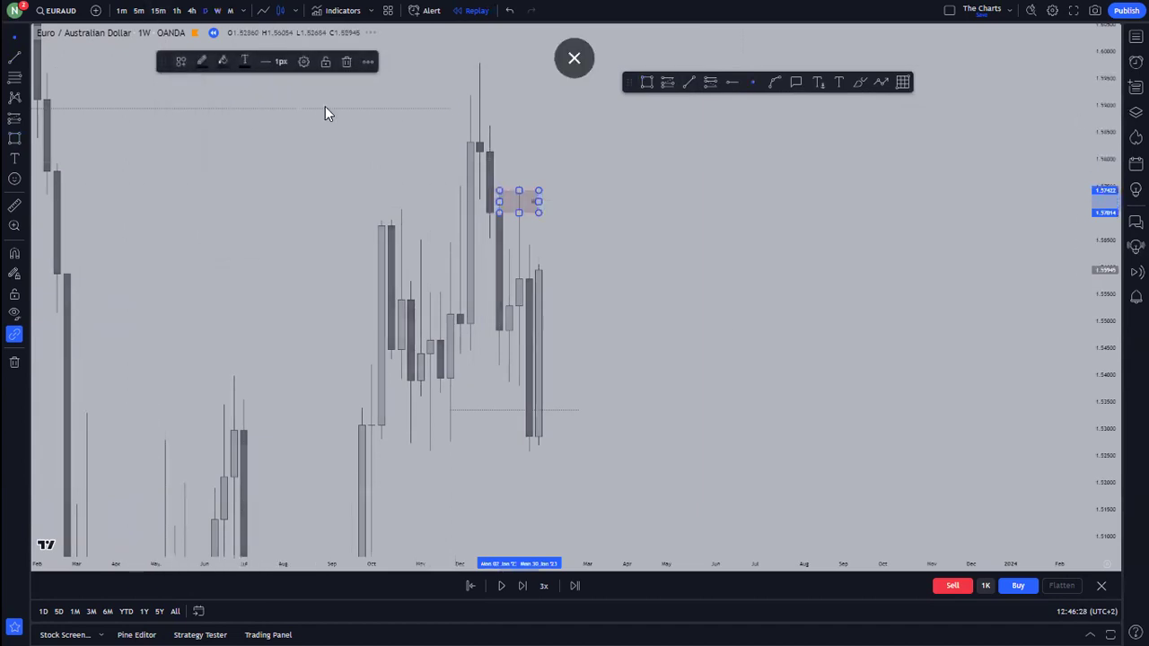
{"action": "left_click_drag", "start_coordinate": [885, 327], "coordinate": [720, 276]}
{"action": "scroll", "coordinate": [709, 274], "scroll_direction": "up", "scroll_amount": 4}
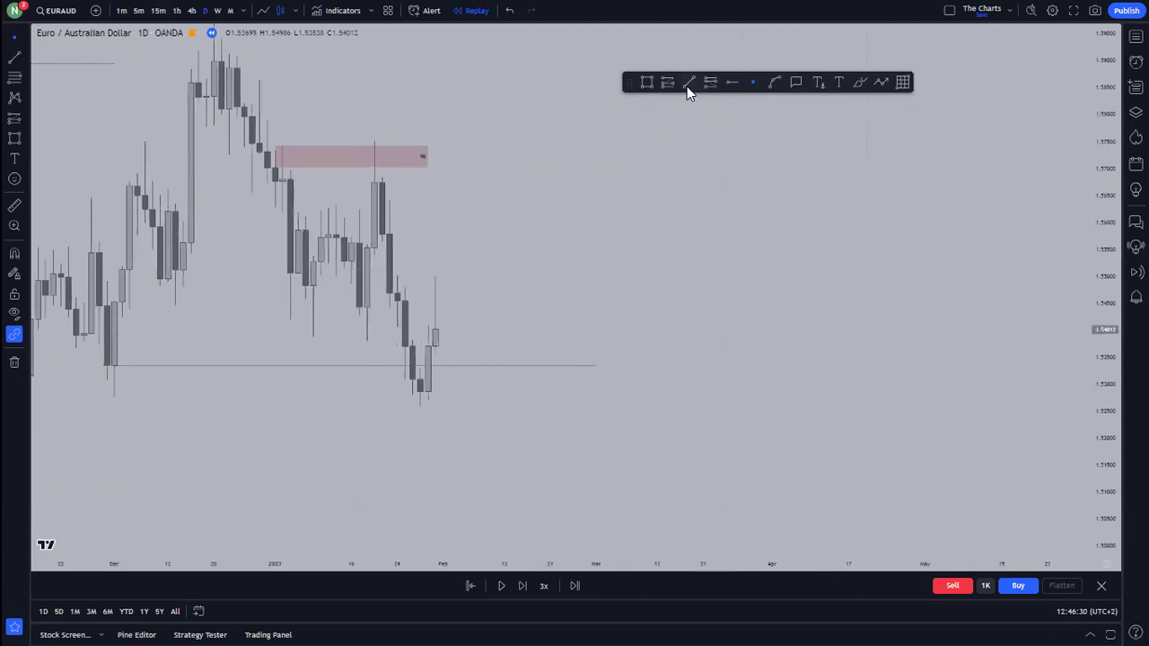
{"action": "left_click", "coordinate": [688, 83]}
{"action": "left_click", "coordinate": [313, 337]}
{"action": "left_click", "coordinate": [359, 337]}
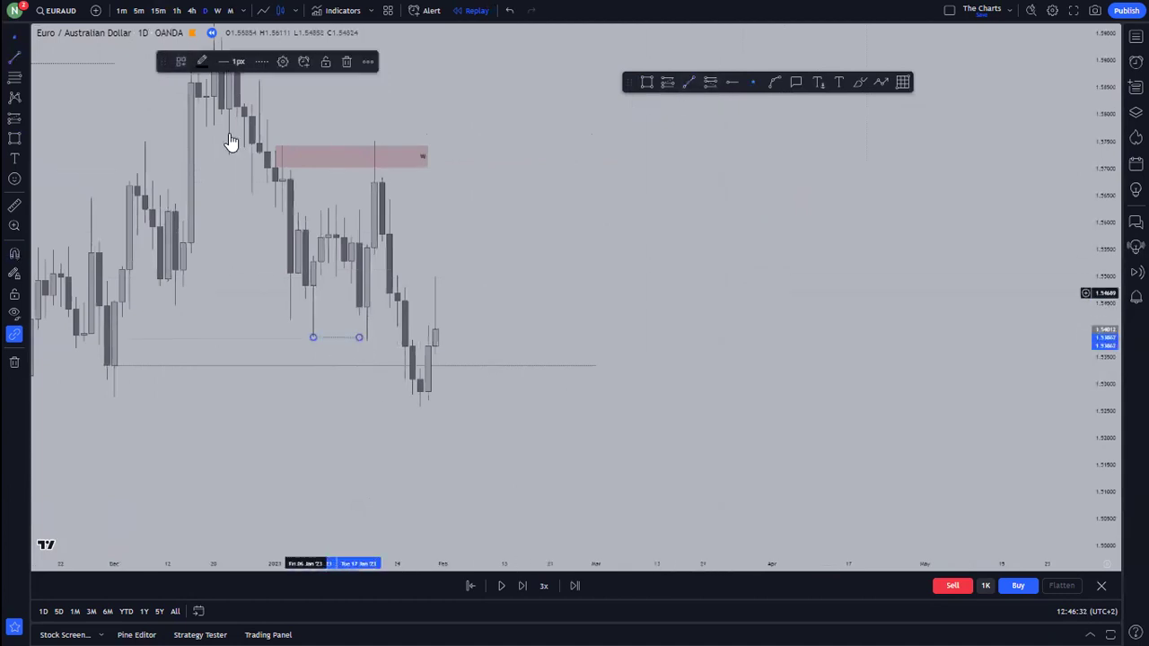
{"action": "left_click", "coordinate": [183, 60]}
{"action": "left_click", "coordinate": [184, 128]}
{"action": "left_click", "coordinate": [716, 188]}
Step: Draw a horizontal line at the 12 January 2023 high, 1.56334, to 18 January and apply the ILQ template
{"action": "left_click", "coordinate": [689, 82]}
{"action": "key", "text": "ctrl"}
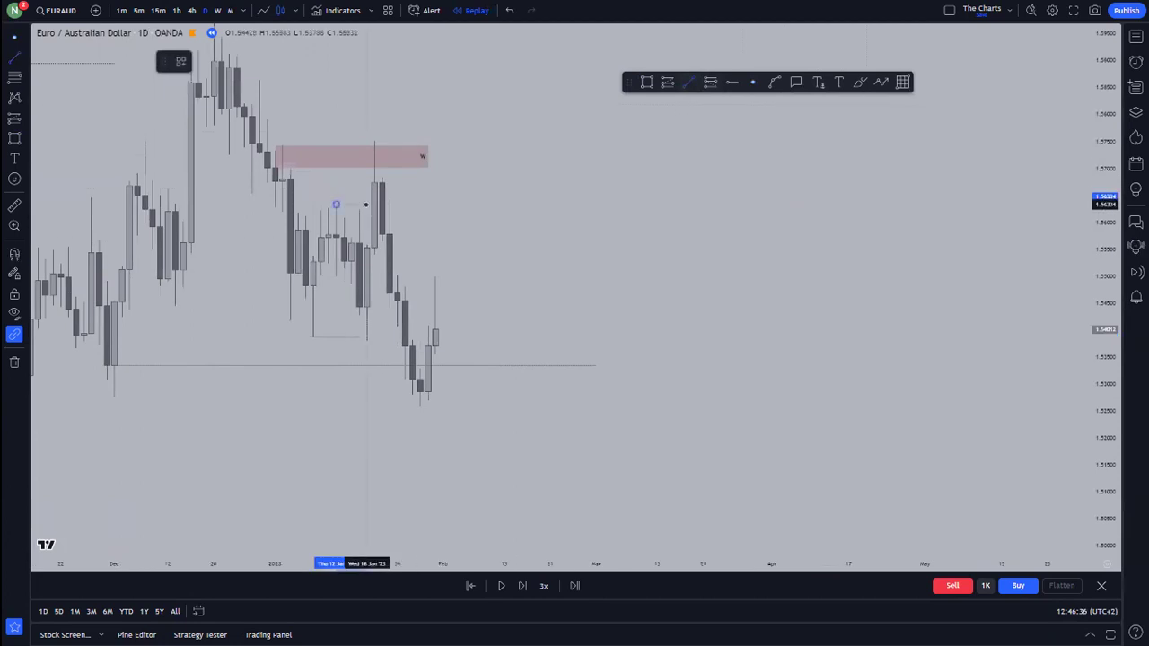
{"action": "left_click", "coordinate": [366, 205]}
{"action": "left_click", "coordinate": [181, 61]}
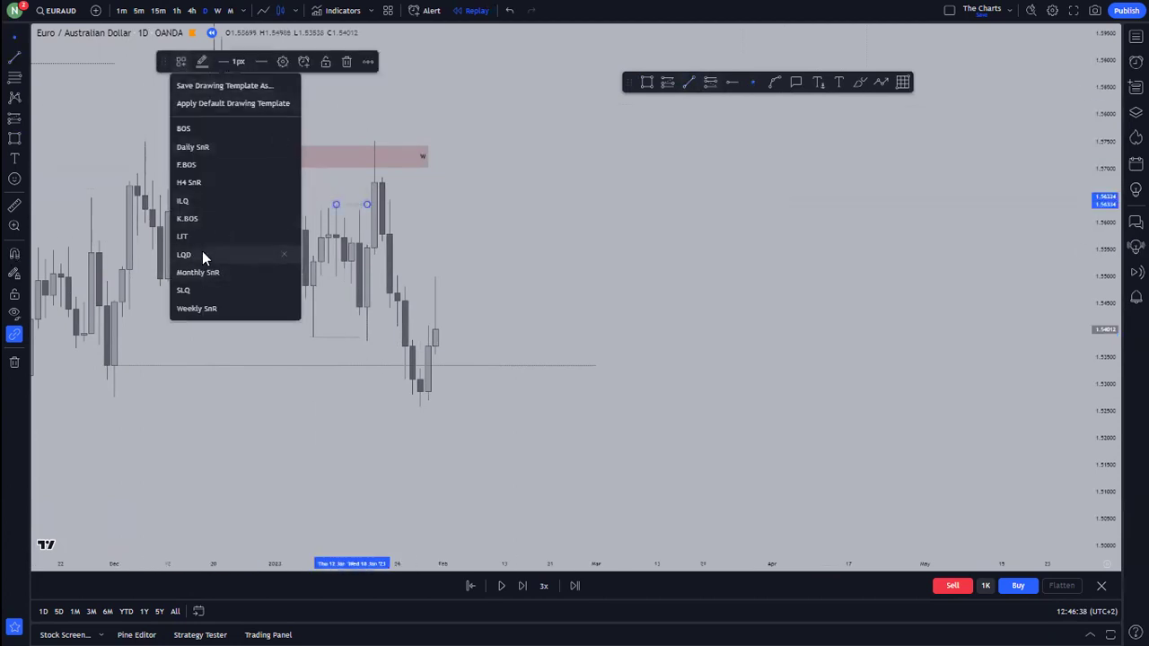
{"action": "left_click", "coordinate": [194, 202]}
Step: Examine the daily price action around the weekly supply zone, the marked swing lines and the monthly level
{"action": "left_click_drag", "start_coordinate": [514, 213], "coordinate": [548, 305]}
{"action": "scroll", "coordinate": [525, 308], "scroll_direction": "down", "scroll_amount": 2}
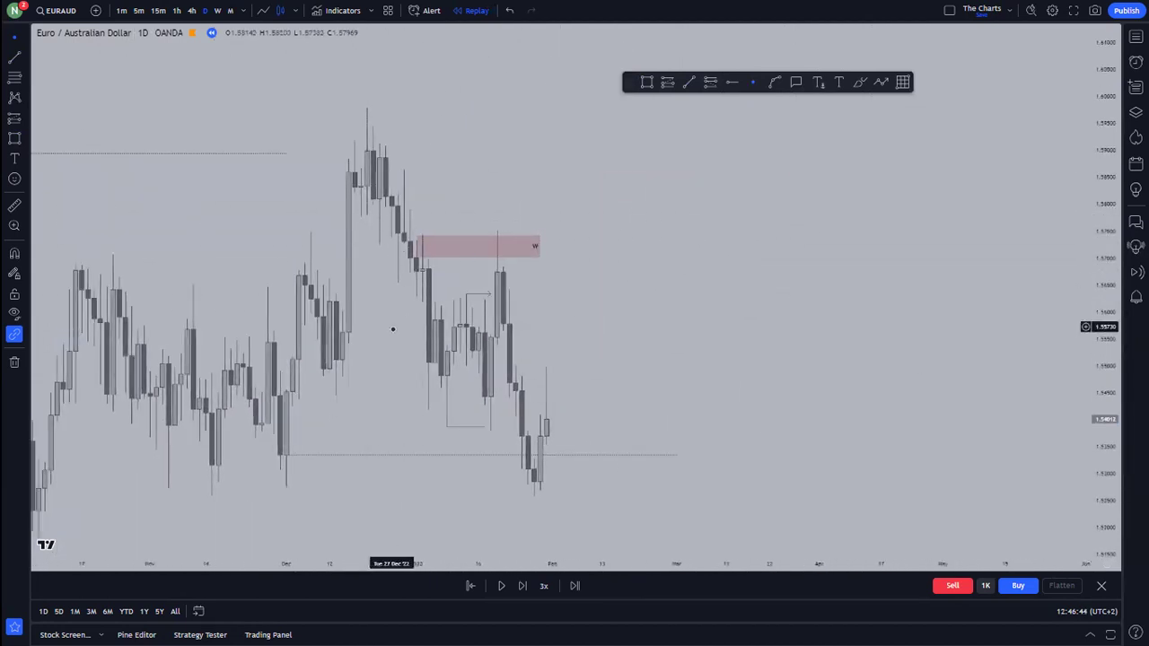
{"action": "scroll", "coordinate": [357, 418], "scroll_direction": "up", "scroll_amount": 2}
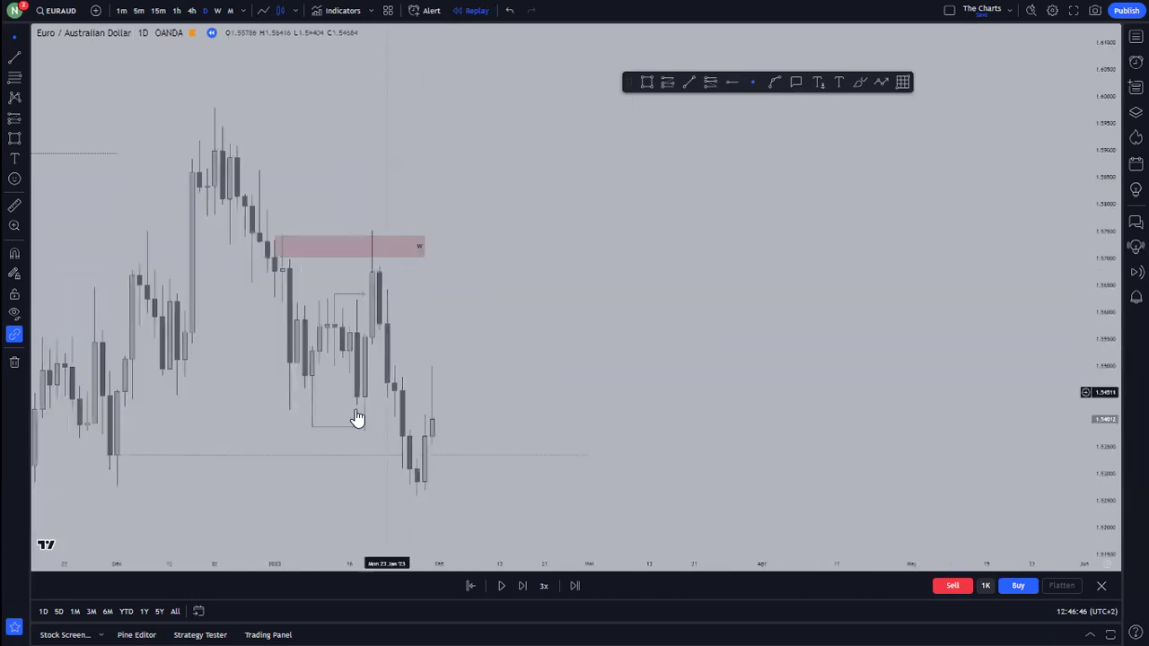
{"action": "left_click_drag", "start_coordinate": [541, 412], "coordinate": [851, 405]}
{"action": "scroll", "coordinate": [844, 400], "scroll_direction": "up", "scroll_amount": 3}
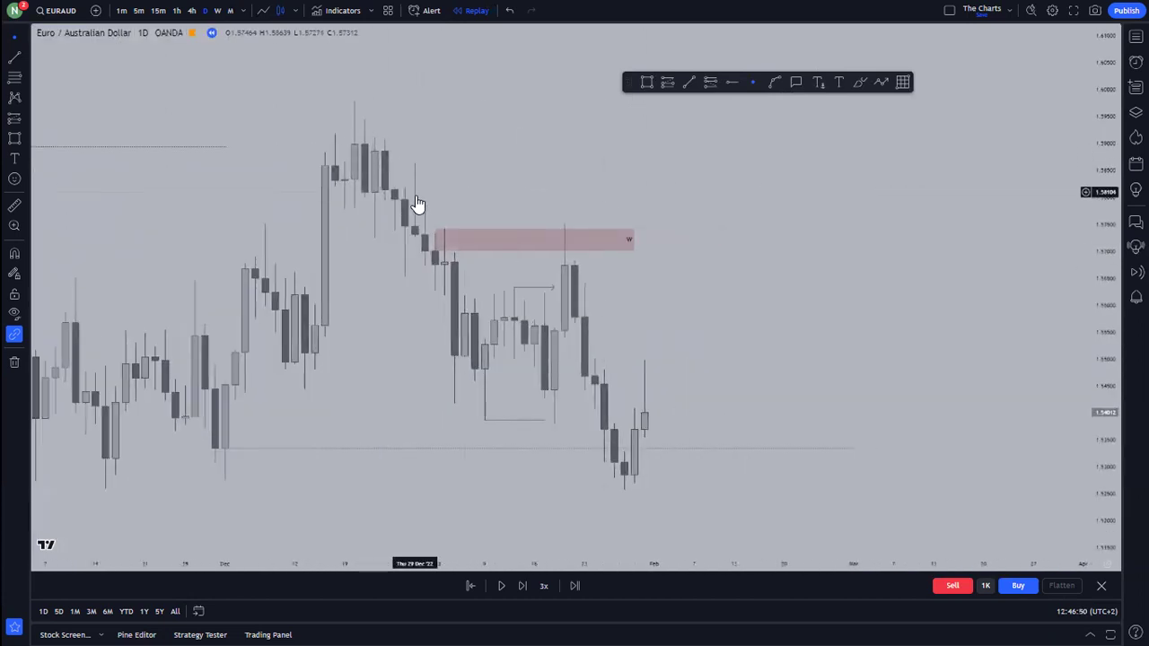
{"action": "left_click_drag", "start_coordinate": [477, 316], "coordinate": [396, 227]}
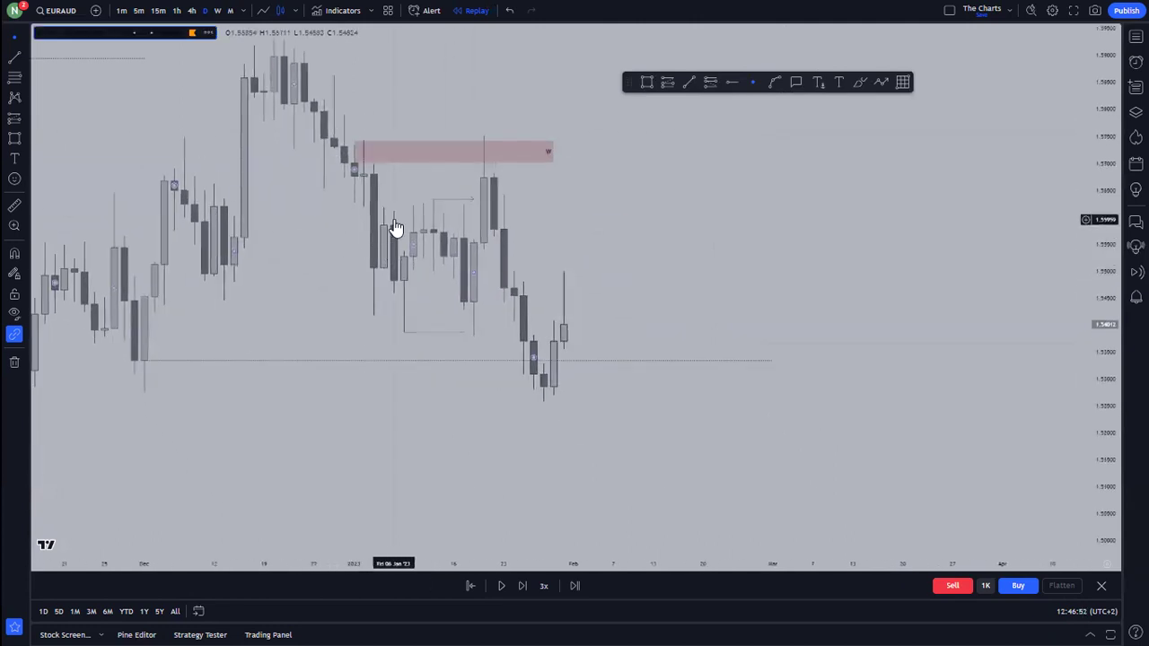
{"action": "left_click_drag", "start_coordinate": [313, 134], "coordinate": [377, 153]}
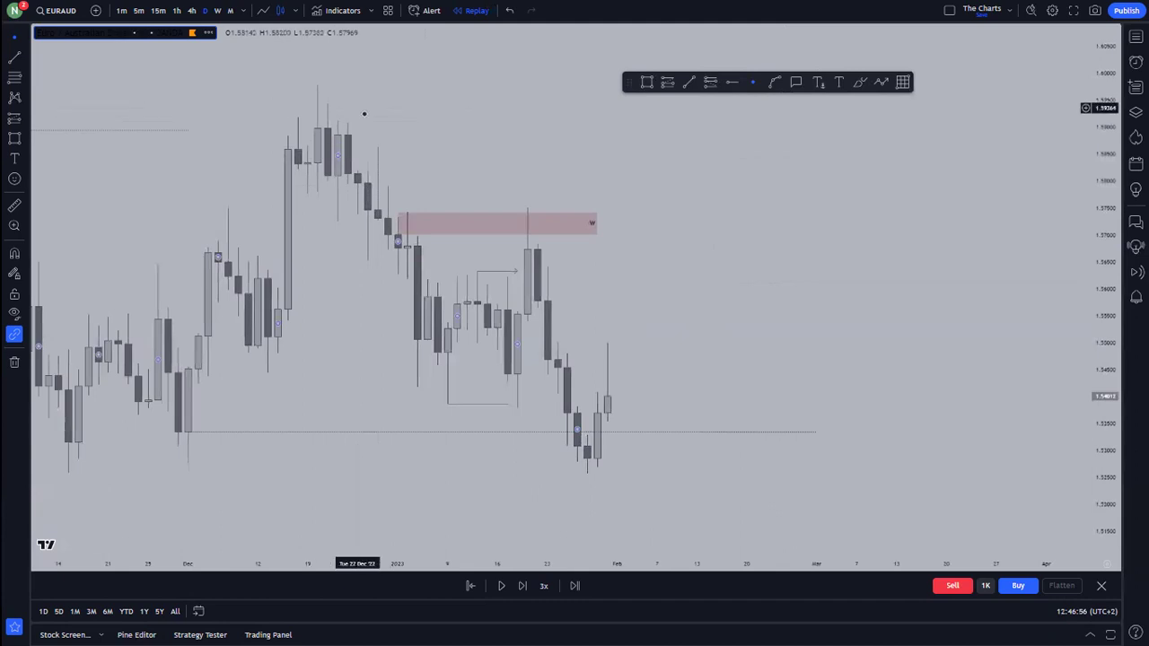
{"action": "left_click_drag", "start_coordinate": [363, 114], "coordinate": [294, 26]}
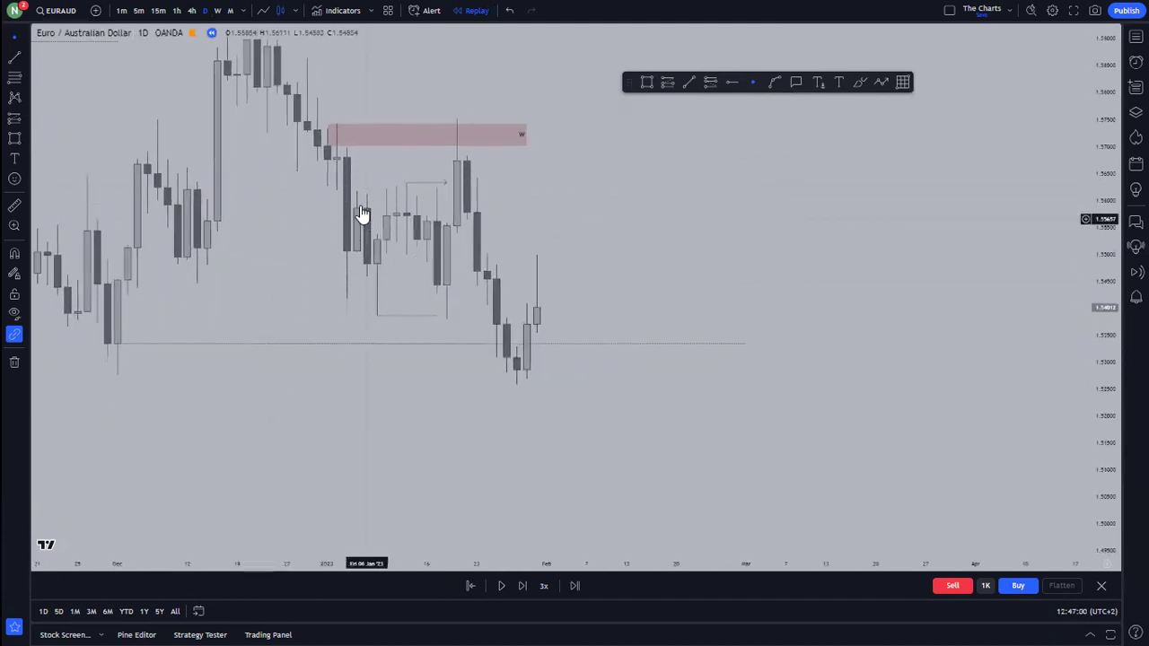
{"action": "left_click_drag", "start_coordinate": [709, 258], "coordinate": [759, 267]}
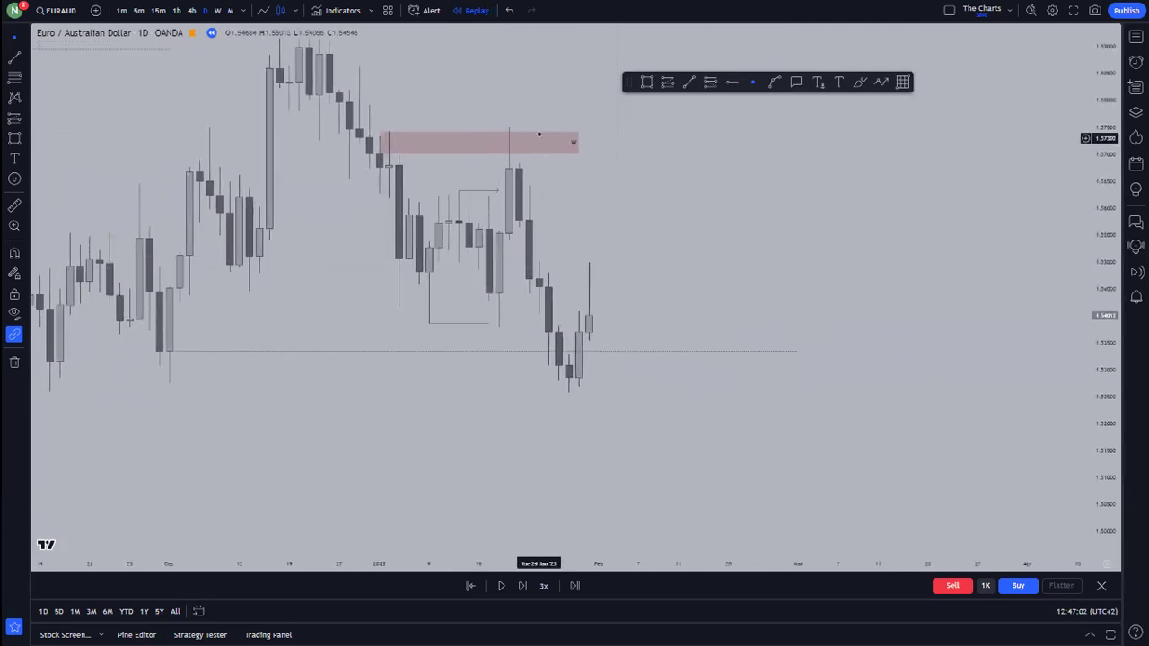
{"action": "scroll", "coordinate": [540, 142], "scroll_direction": "down", "scroll_amount": 2}
{"action": "scroll", "coordinate": [1051, 372], "scroll_direction": "right", "scroll_amount": 6}
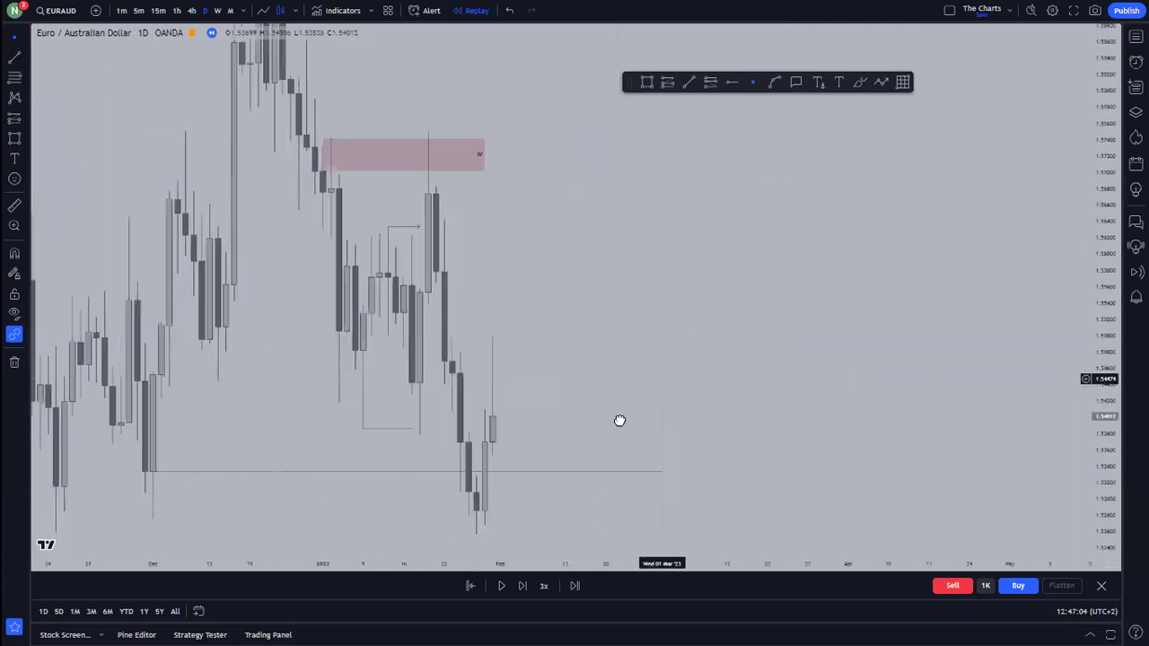
{"action": "left_click_drag", "start_coordinate": [617, 244], "coordinate": [667, 165]}
{"action": "scroll", "coordinate": [665, 171], "scroll_direction": "up", "scroll_amount": 2}
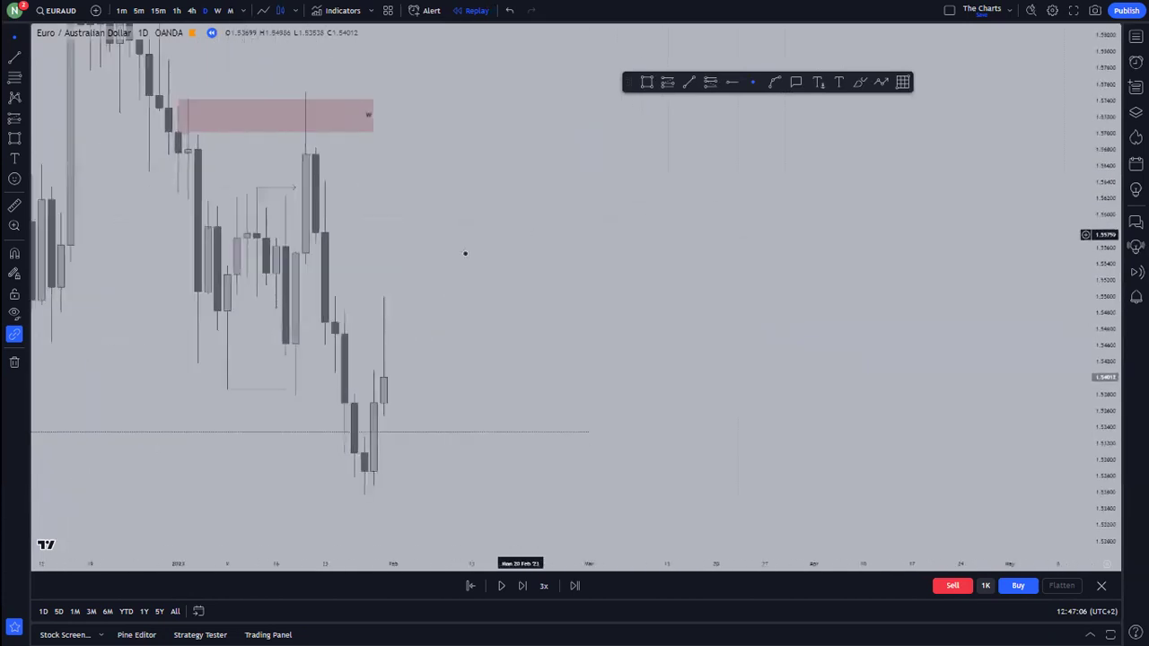
{"action": "left_click_drag", "start_coordinate": [485, 262], "coordinate": [690, 225]}
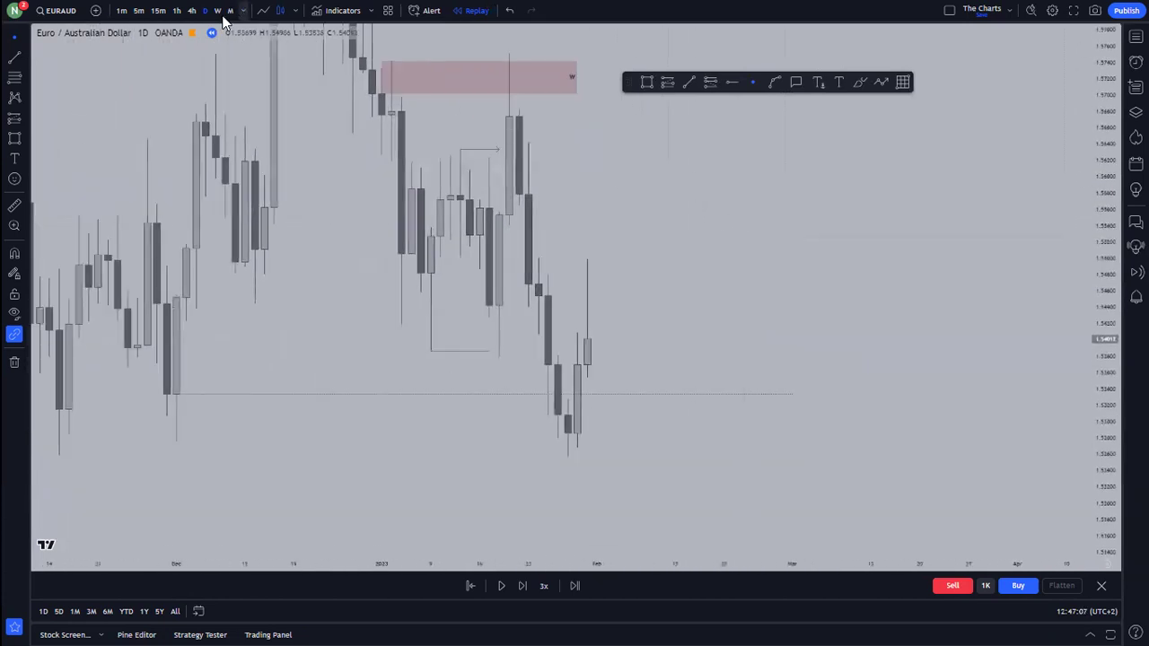
{"action": "left_click_drag", "start_coordinate": [867, 336], "coordinate": [1038, 316]}
{"action": "left_click_drag", "start_coordinate": [1096, 426], "coordinate": [1095, 467]}
{"action": "scroll", "coordinate": [763, 178], "scroll_direction": "down", "scroll_amount": 3}
{"action": "left_click_drag", "start_coordinate": [737, 231], "coordinate": [548, 243]}
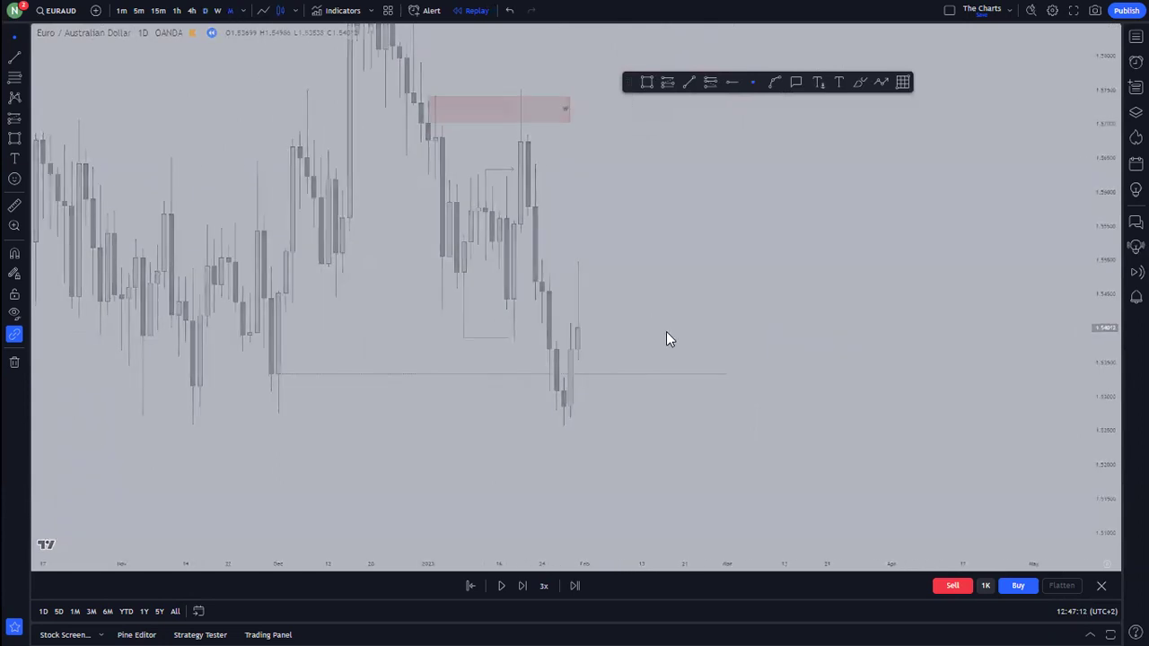
Step: Check the monthly candles, return to the daily chart and advance the replay three candles to 6 February 2023
{"action": "left_click", "coordinate": [230, 10]}
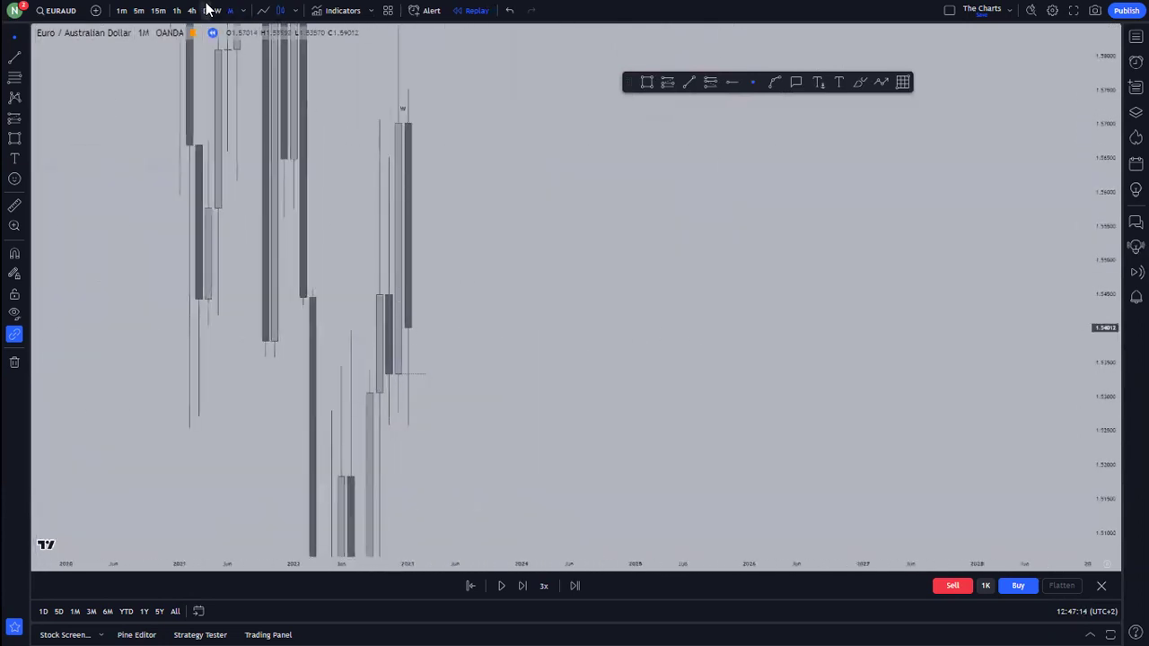
{"action": "left_click", "coordinate": [203, 10]}
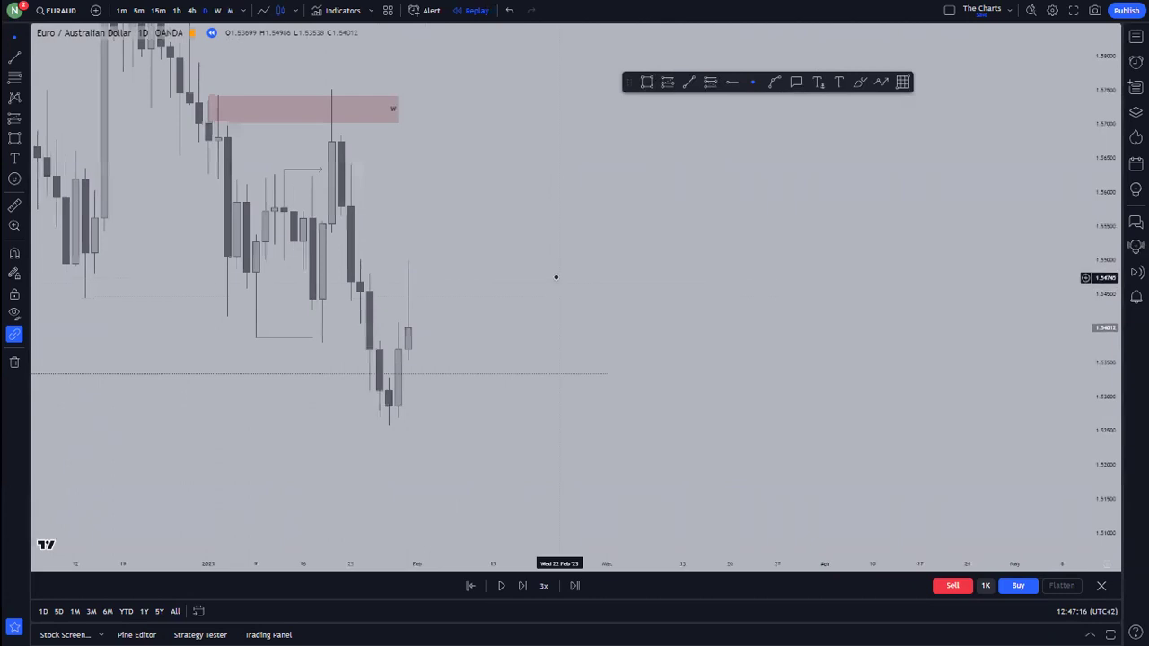
{"action": "scroll", "coordinate": [556, 277], "scroll_direction": "down", "scroll_amount": 3}
{"action": "scroll", "coordinate": [634, 278], "scroll_direction": "right", "scroll_amount": 3}
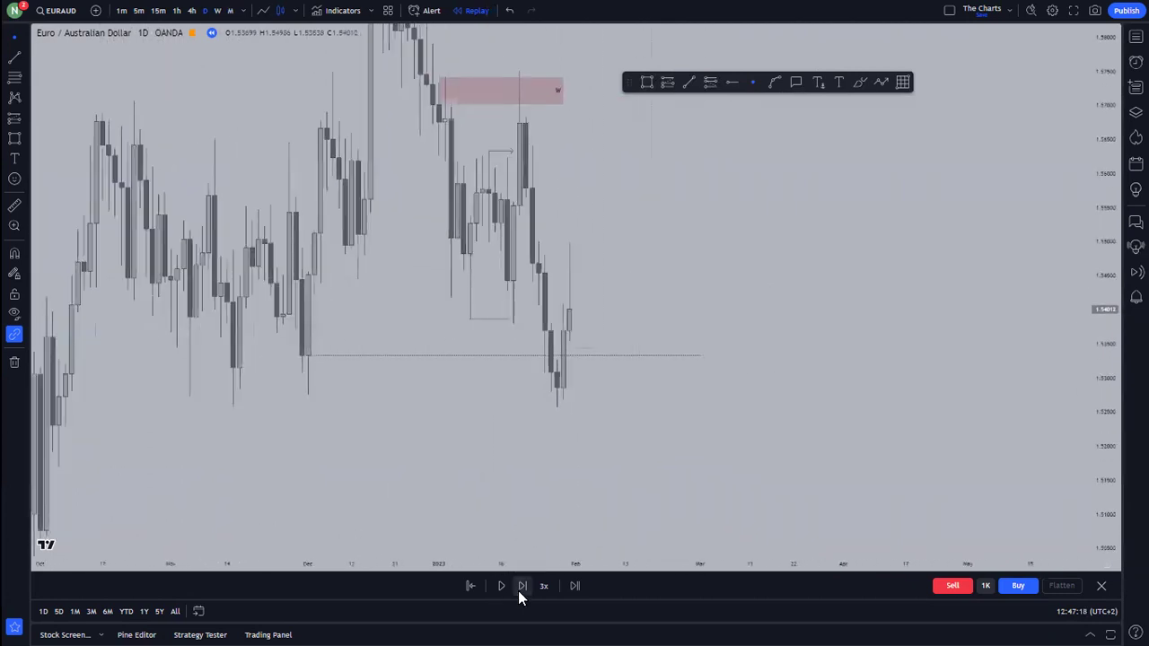
{"action": "left_click", "coordinate": [522, 586]}
{"action": "left_click", "coordinate": [522, 586]}
{"action": "left_click", "coordinate": [522, 586]}
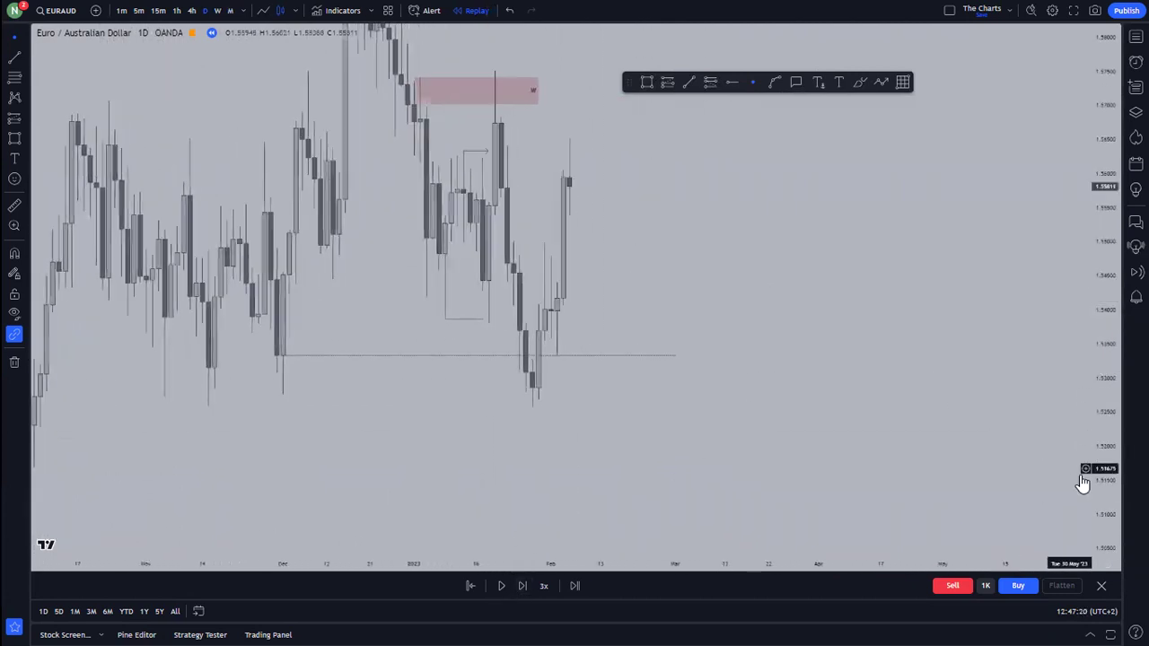
Step: Draw a horizontal trend line from the 31 January 2023 high to 3 February and apply the F.BOS template
{"action": "left_click_drag", "start_coordinate": [1103, 483], "coordinate": [1101, 364]}
{"action": "scroll", "coordinate": [608, 285], "scroll_direction": "up", "scroll_amount": 5}
{"action": "left_click_drag", "start_coordinate": [607, 285], "coordinate": [738, 252]}
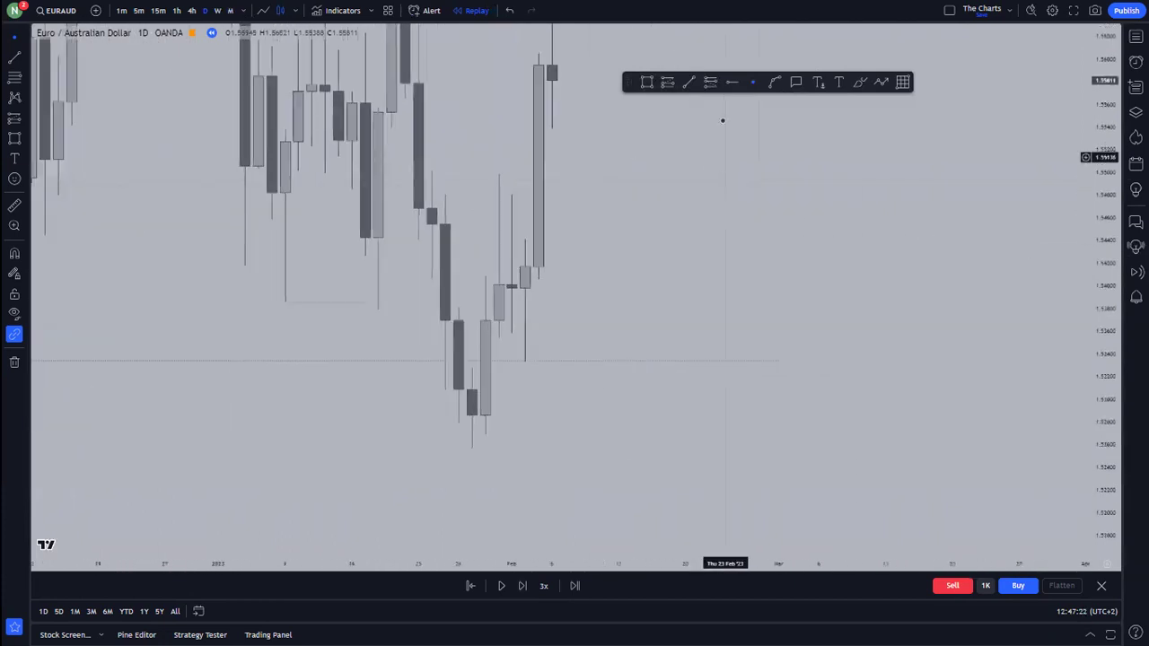
{"action": "left_click", "coordinate": [690, 82]}
{"action": "left_click_drag", "start_coordinate": [498, 171], "coordinate": [539, 173]}
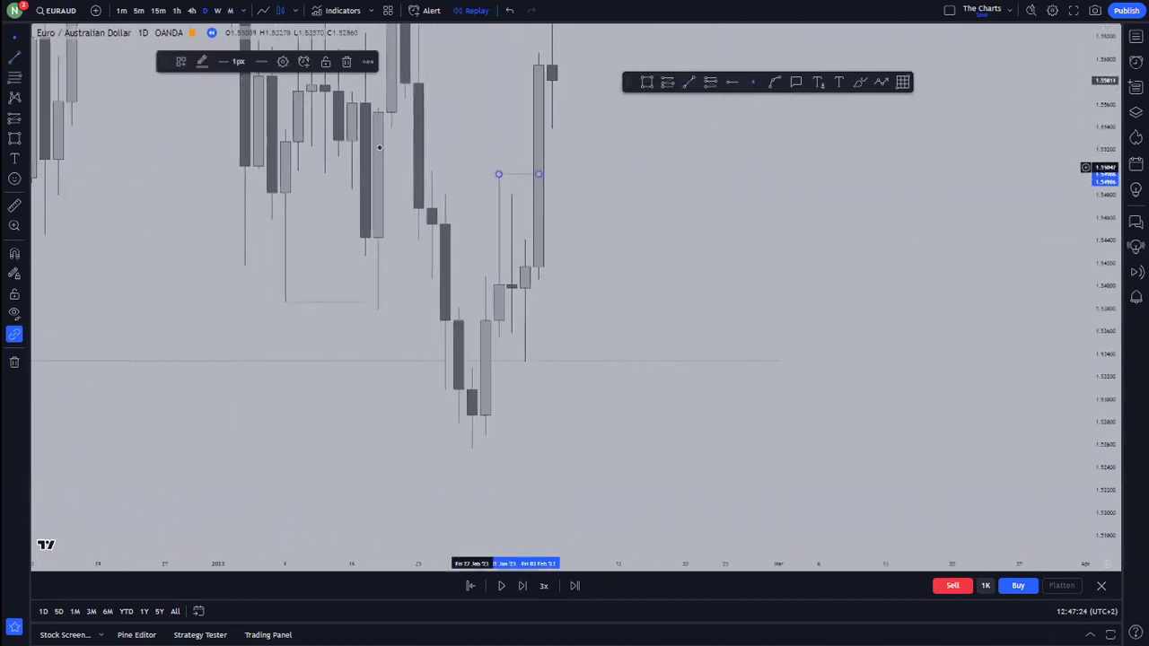
{"action": "left_click", "coordinate": [183, 61]}
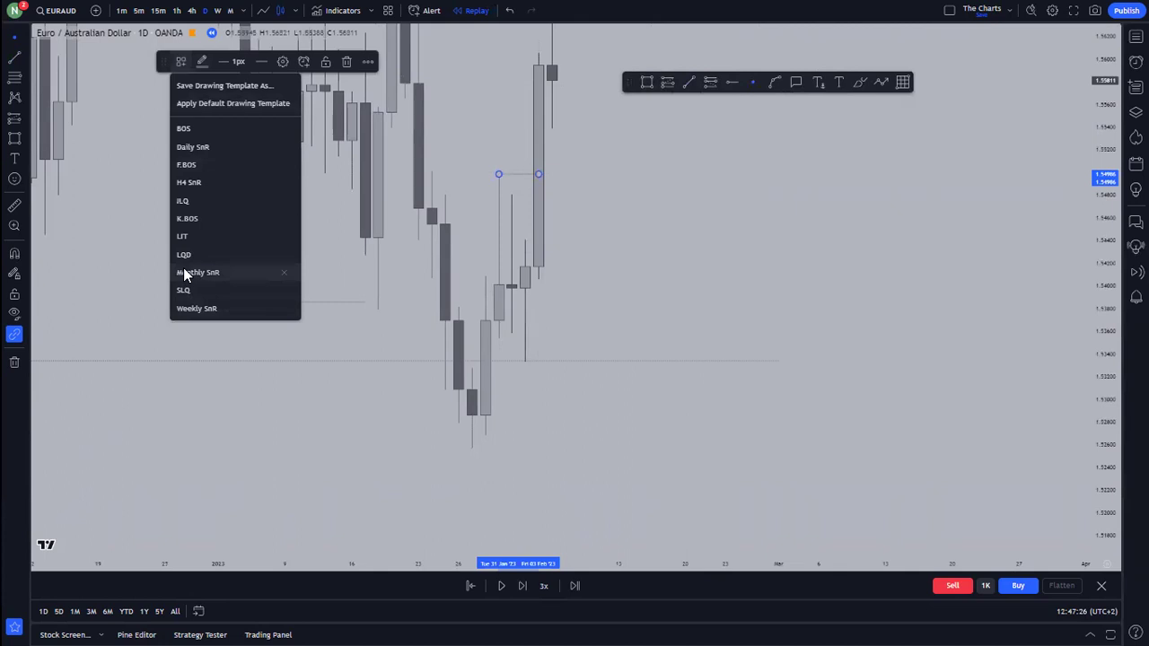
{"action": "left_click", "coordinate": [190, 165]}
{"action": "left_click", "coordinate": [746, 233]}
Step: Advance the daily replay candle by candle to 17 February 2023
{"action": "left_click_drag", "start_coordinate": [746, 233], "coordinate": [934, 289]}
{"action": "scroll", "coordinate": [898, 266], "scroll_direction": "up", "scroll_amount": 3}
{"action": "left_click_drag", "start_coordinate": [740, 232], "coordinate": [546, 264]}
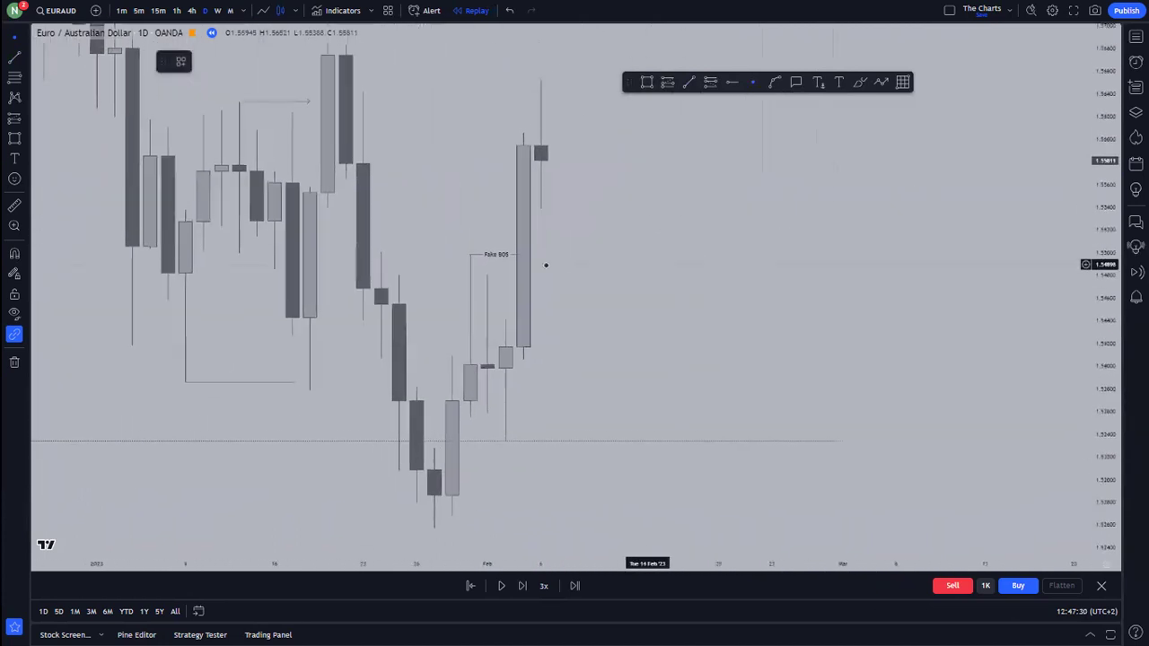
{"action": "left_click_drag", "start_coordinate": [680, 261], "coordinate": [675, 271]}
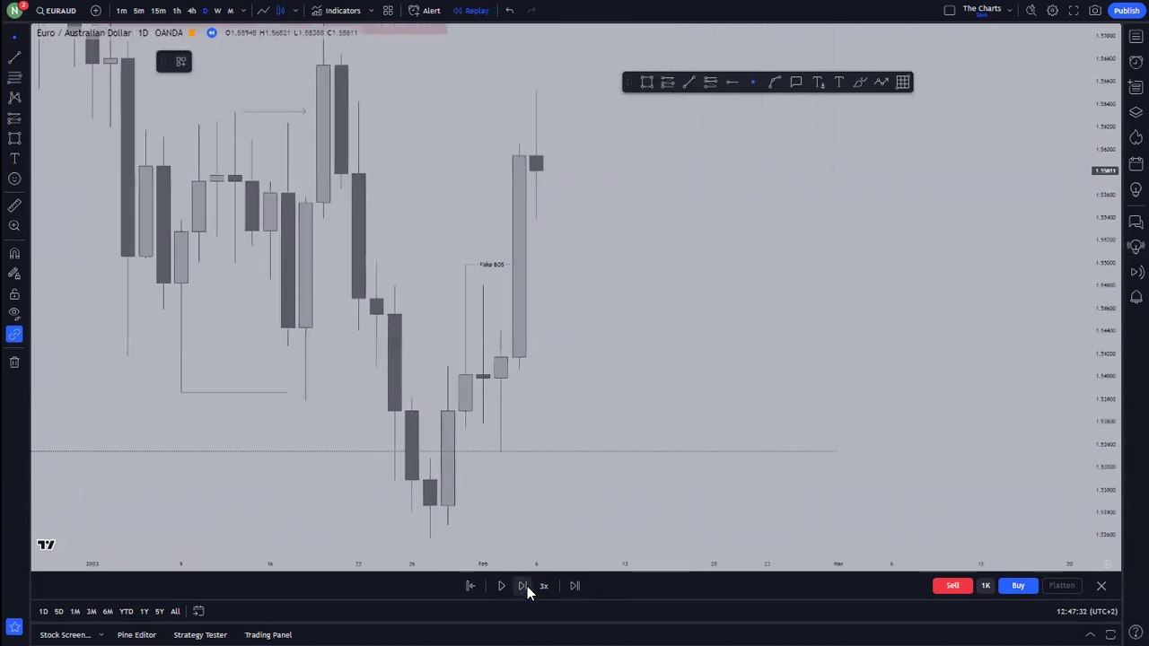
{"action": "left_click", "coordinate": [523, 586]}
{"action": "left_click", "coordinate": [522, 587]}
{"action": "left_click", "coordinate": [522, 586]}
{"action": "left_click", "coordinate": [522, 587]}
{"action": "left_click", "coordinate": [523, 586]}
{"action": "left_click", "coordinate": [522, 586]}
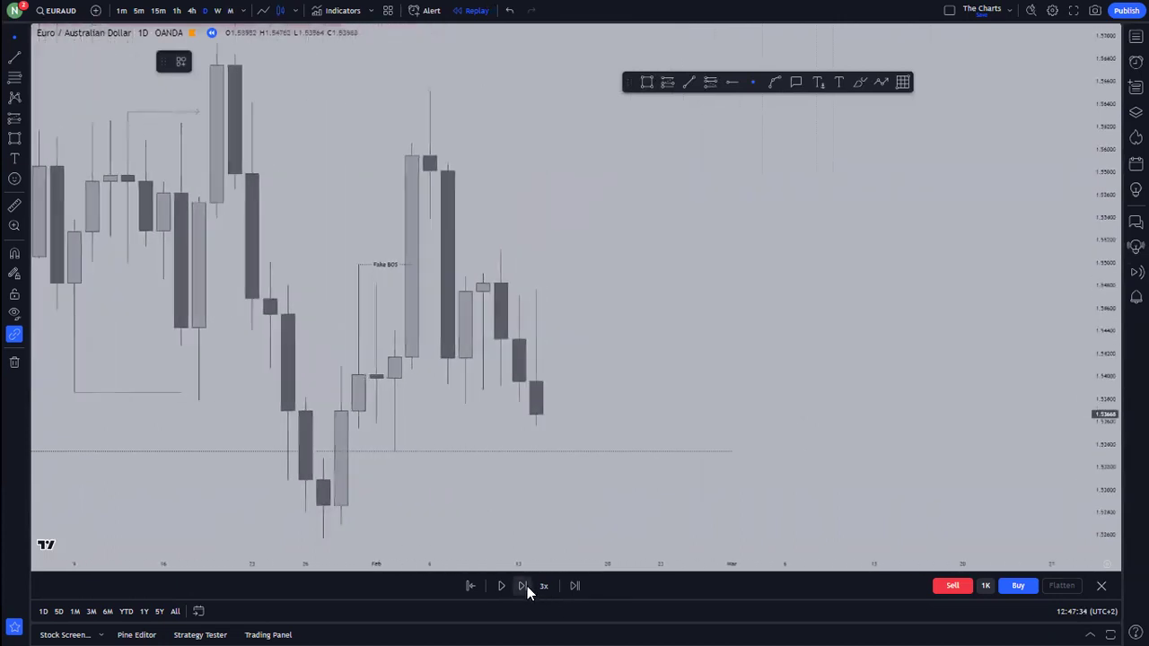
{"action": "left_click", "coordinate": [527, 588]}
{"action": "left_click", "coordinate": [527, 587]}
{"action": "left_click", "coordinate": [527, 587]}
Step: Draw a horizontal trend line from the 10 February 2023 high to 15 February and apply the K.BOS template
{"action": "left_click_drag", "start_coordinate": [801, 287], "coordinate": [785, 226]}
{"action": "scroll", "coordinate": [808, 229], "scroll_direction": "down", "scroll_amount": 5}
{"action": "left_click_drag", "start_coordinate": [848, 270], "coordinate": [628, 258]}
{"action": "scroll", "coordinate": [639, 242], "scroll_direction": "up", "scroll_amount": 2}
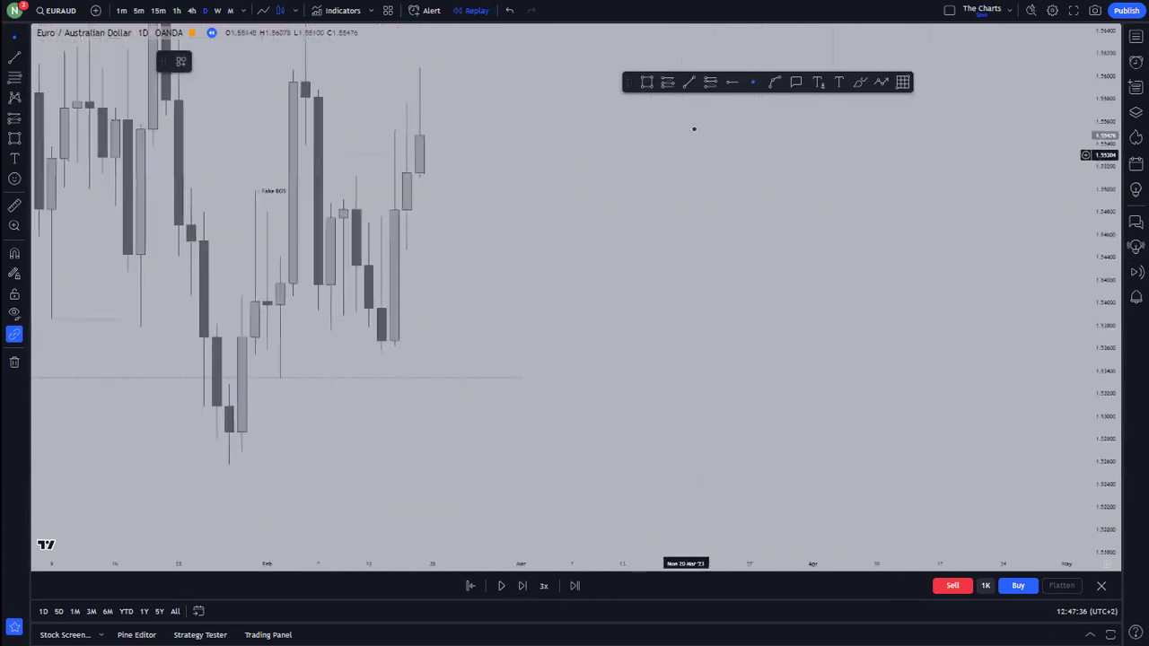
{"action": "key", "text": "ctrl"}
{"action": "left_click", "coordinate": [396, 176]}
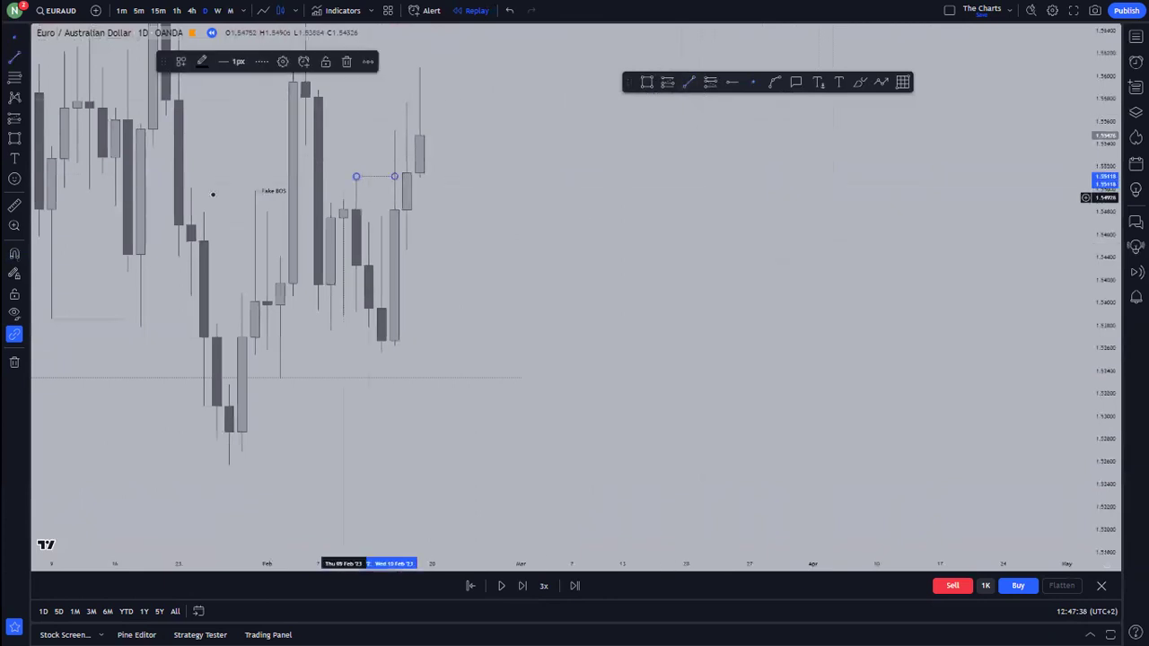
{"action": "left_click", "coordinate": [180, 61]}
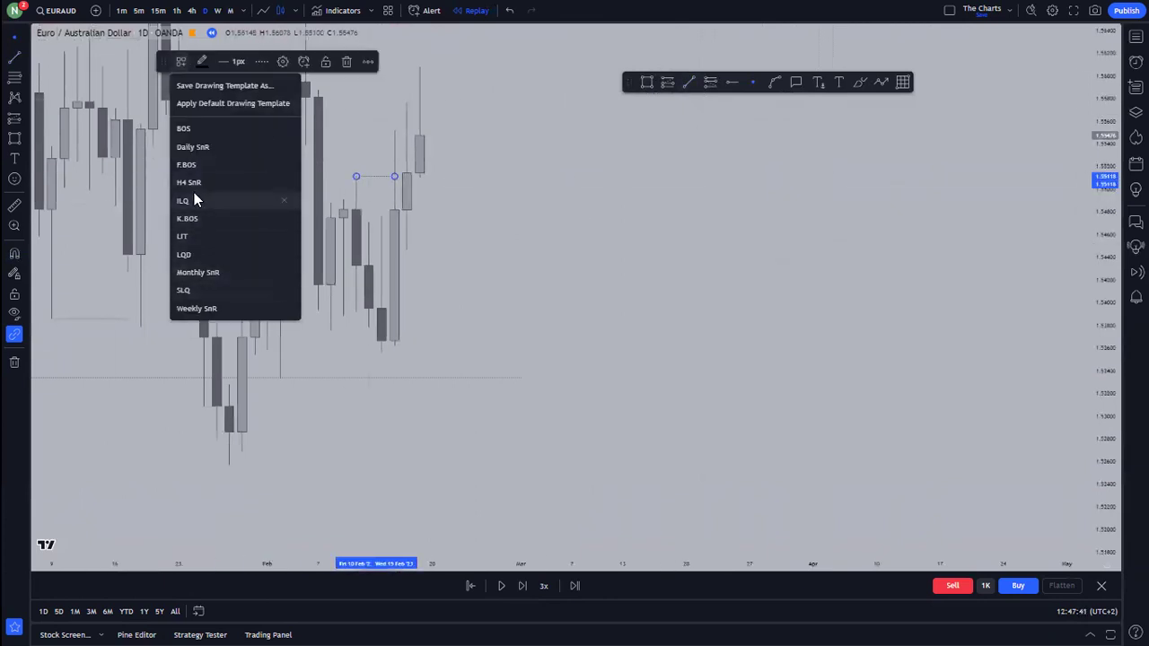
{"action": "left_click", "coordinate": [184, 220]}
Step: Step the daily replay forward candle by candle through the last full week of February 2023
{"action": "left_click_drag", "start_coordinate": [598, 266], "coordinate": [880, 223]}
{"action": "scroll", "coordinate": [881, 220], "scroll_direction": "down", "scroll_amount": 1}
{"action": "scroll", "coordinate": [881, 220], "scroll_direction": "up", "scroll_amount": 3}
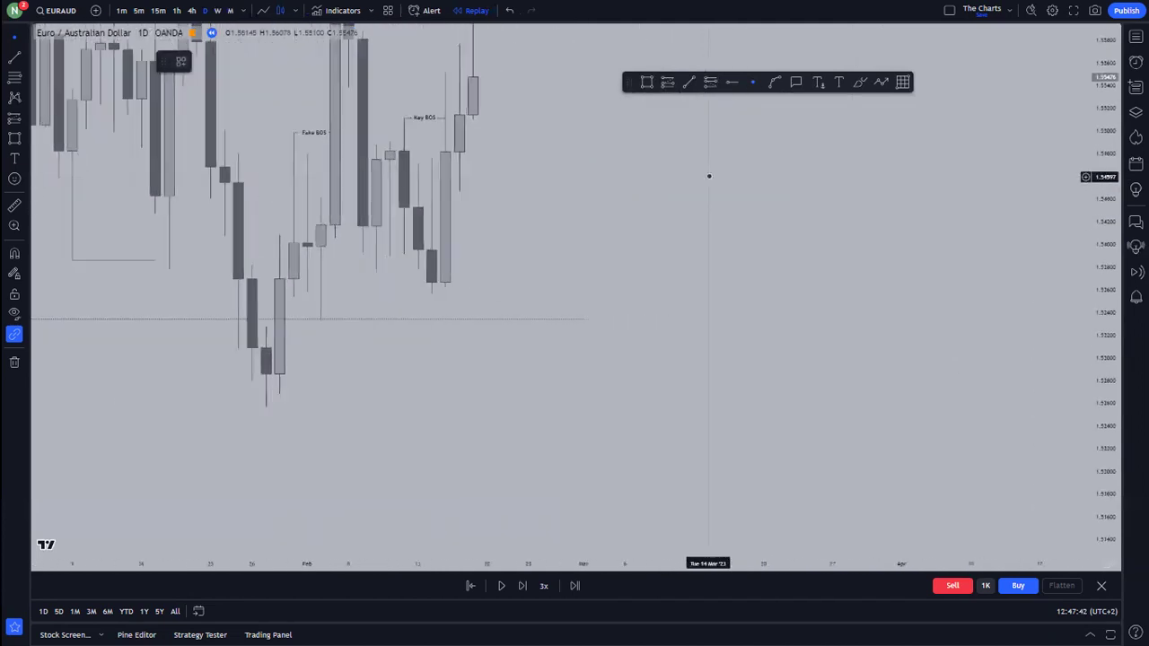
{"action": "left_click", "coordinate": [516, 585]}
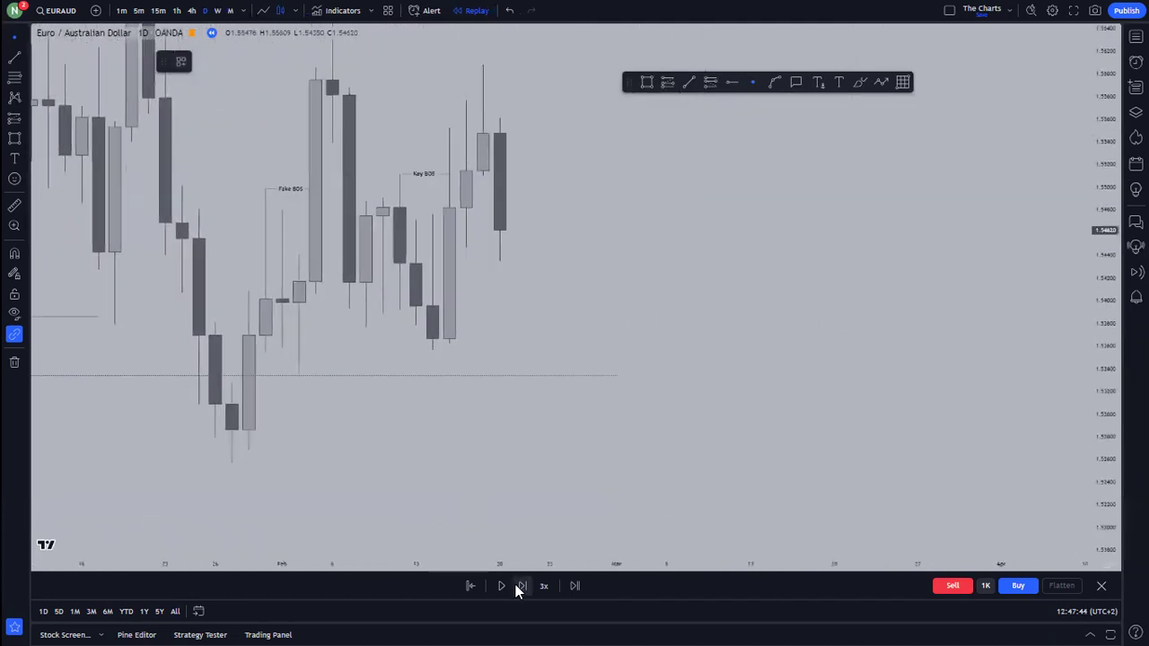
{"action": "left_click", "coordinate": [515, 585]}
{"action": "left_click", "coordinate": [516, 584]}
{"action": "left_click", "coordinate": [515, 584]}
{"action": "left_click", "coordinate": [515, 585]}
{"action": "left_click", "coordinate": [516, 585]}
Step: Play the replay automatically through March 2023 and exit Bar Replay mode
{"action": "left_click", "coordinate": [504, 588]}
{"action": "scroll", "coordinate": [679, 342], "scroll_direction": "down", "scroll_amount": 3}
{"action": "scroll", "coordinate": [680, 342], "scroll_direction": "down", "scroll_amount": 3}
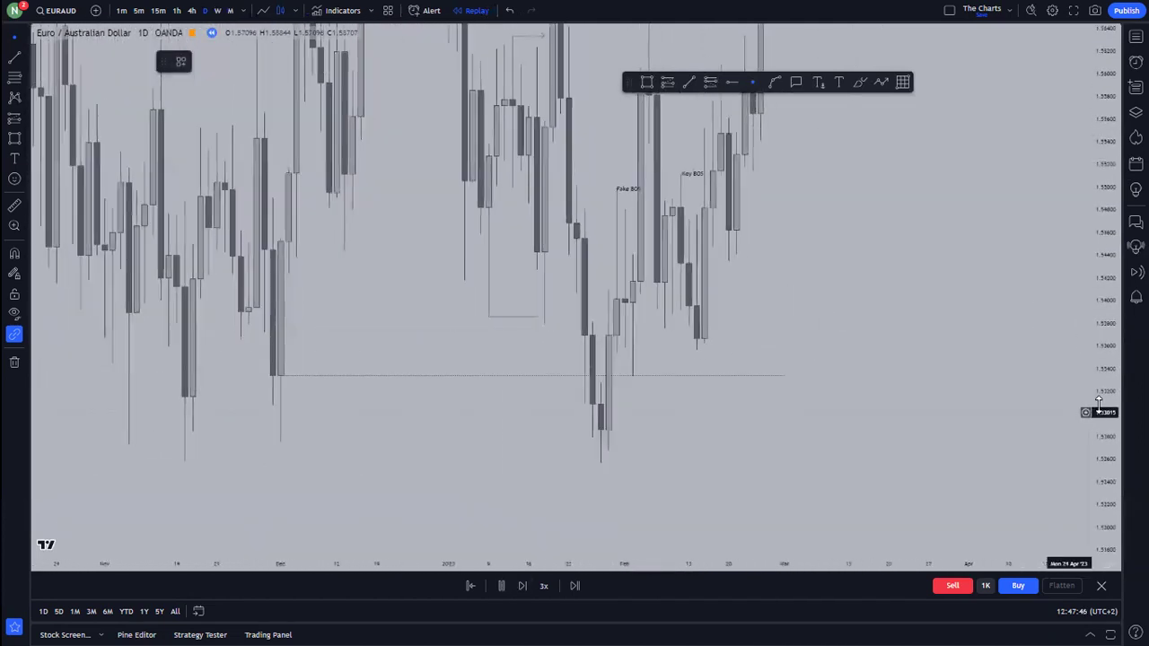
{"action": "scroll", "coordinate": [1098, 403], "scroll_direction": "down", "scroll_amount": 5}
{"action": "scroll", "coordinate": [985, 404], "scroll_direction": "down", "scroll_amount": 4}
{"action": "left_click_drag", "start_coordinate": [864, 243], "coordinate": [650, 262]}
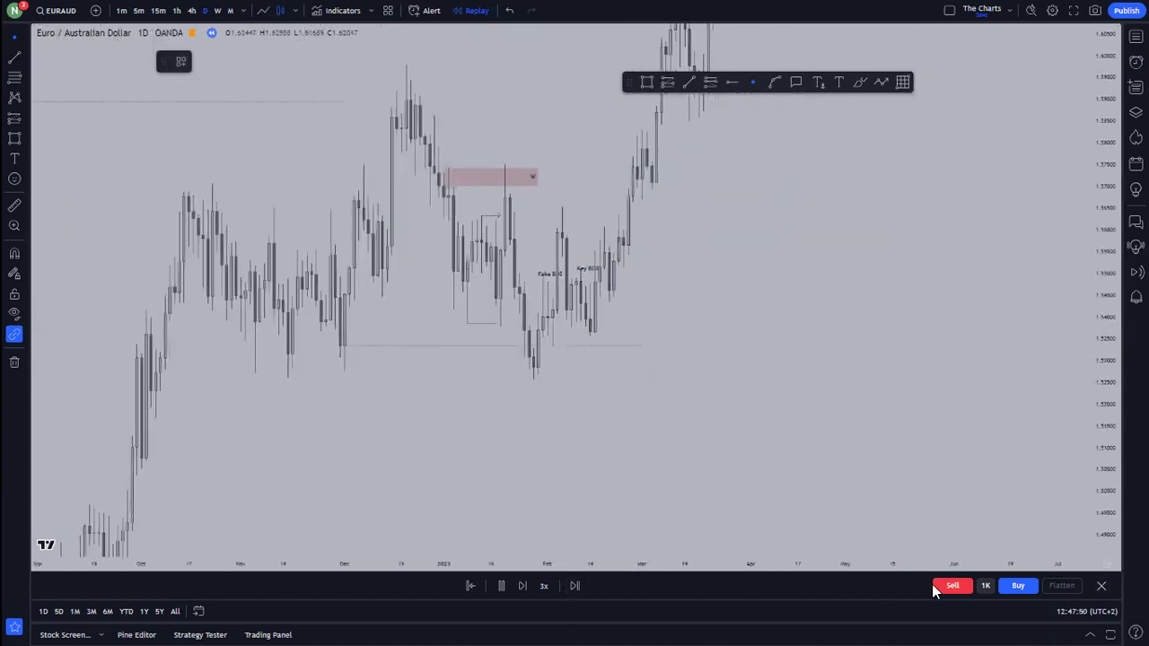
{"action": "left_click", "coordinate": [1102, 586]}
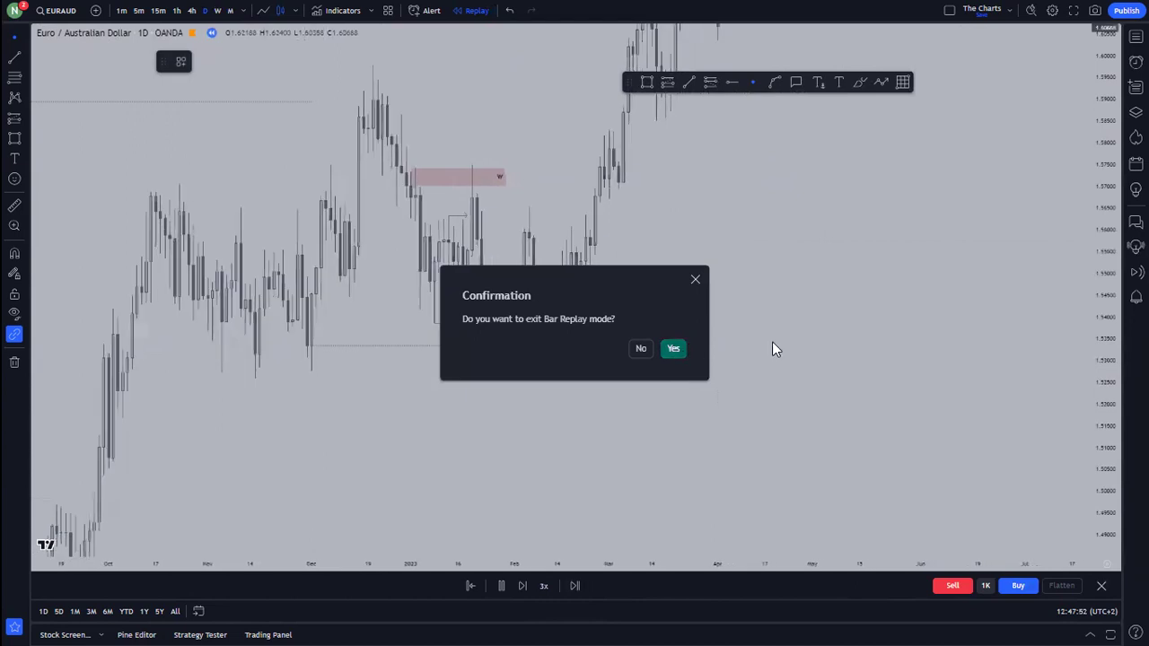
{"action": "left_click", "coordinate": [674, 348]}
Step: Draw a five-segment zigzag path in the empty area after the latest candles, with a second peak higher than the first
{"action": "left_click_drag", "start_coordinate": [777, 306], "coordinate": [332, 440]}
{"action": "left_click_drag", "start_coordinate": [925, 418], "coordinate": [600, 390]}
{"action": "left_click_drag", "start_coordinate": [1098, 483], "coordinate": [1098, 180]}
{"action": "left_click_drag", "start_coordinate": [683, 431], "coordinate": [987, 329]}
{"action": "scroll", "coordinate": [981, 319], "scroll_direction": "up", "scroll_amount": 5}
{"action": "left_click_drag", "start_coordinate": [876, 252], "coordinate": [453, 265]}
{"action": "left_click_drag", "start_coordinate": [767, 255], "coordinate": [787, 176]}
{"action": "left_click", "coordinate": [880, 82]}
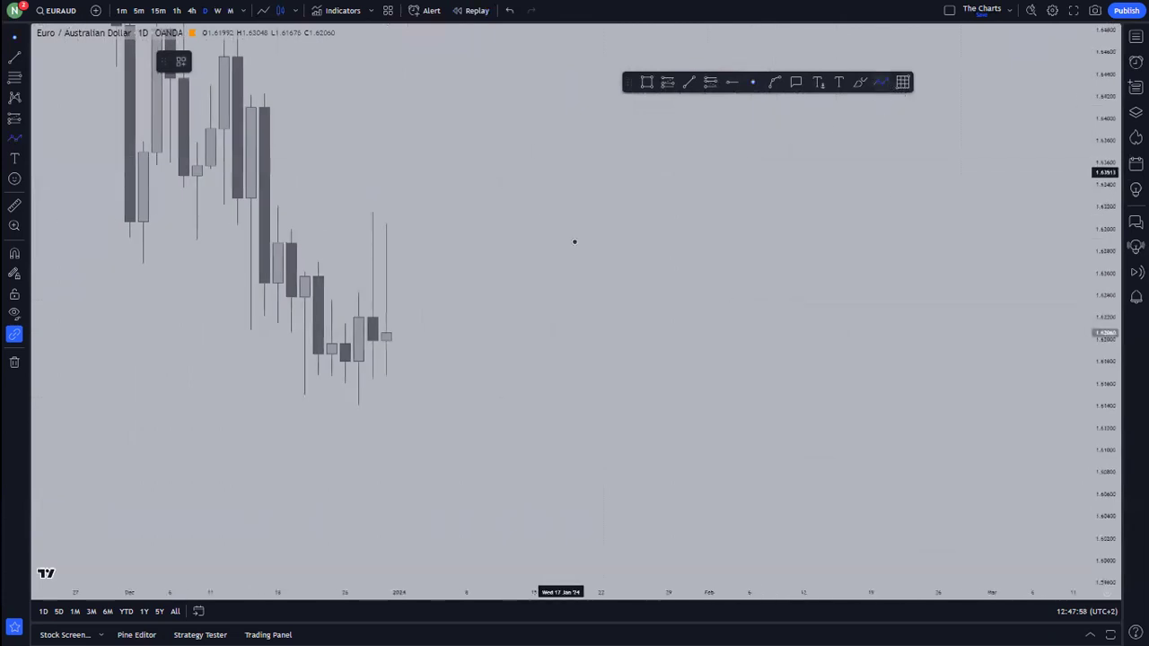
{"action": "left_click", "coordinate": [575, 357]}
{"action": "left_click", "coordinate": [628, 163]}
{"action": "left_click", "coordinate": [683, 316]}
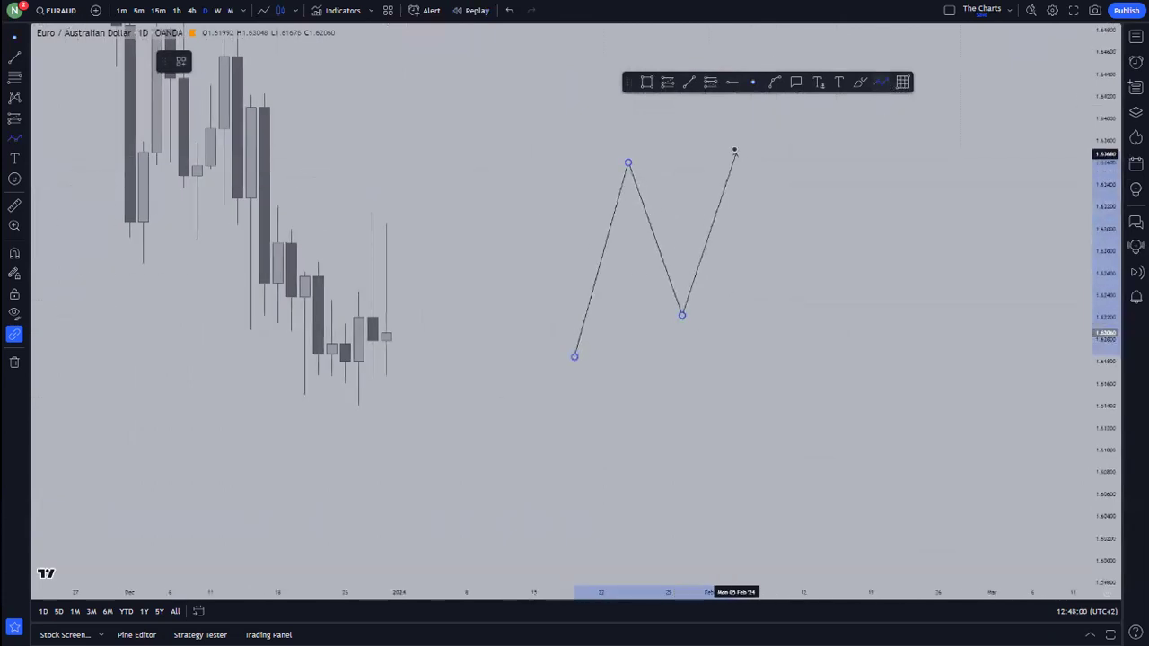
{"action": "left_click", "coordinate": [723, 117]}
{"action": "left_click", "coordinate": [817, 358]}
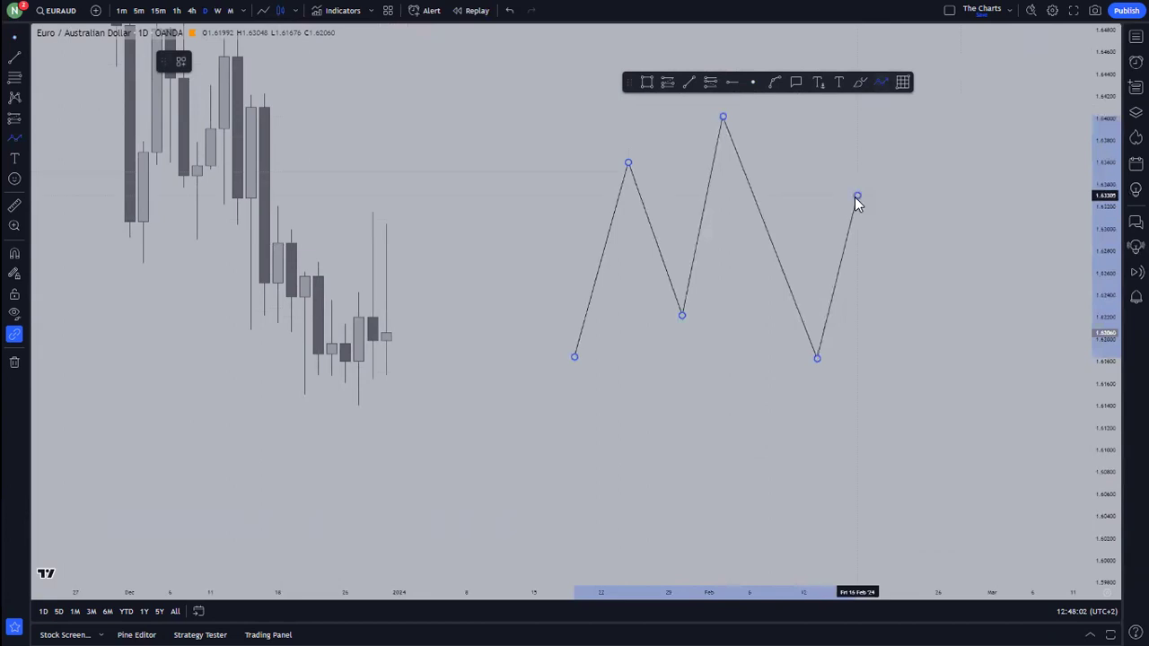
{"action": "left_click", "coordinate": [857, 199]}
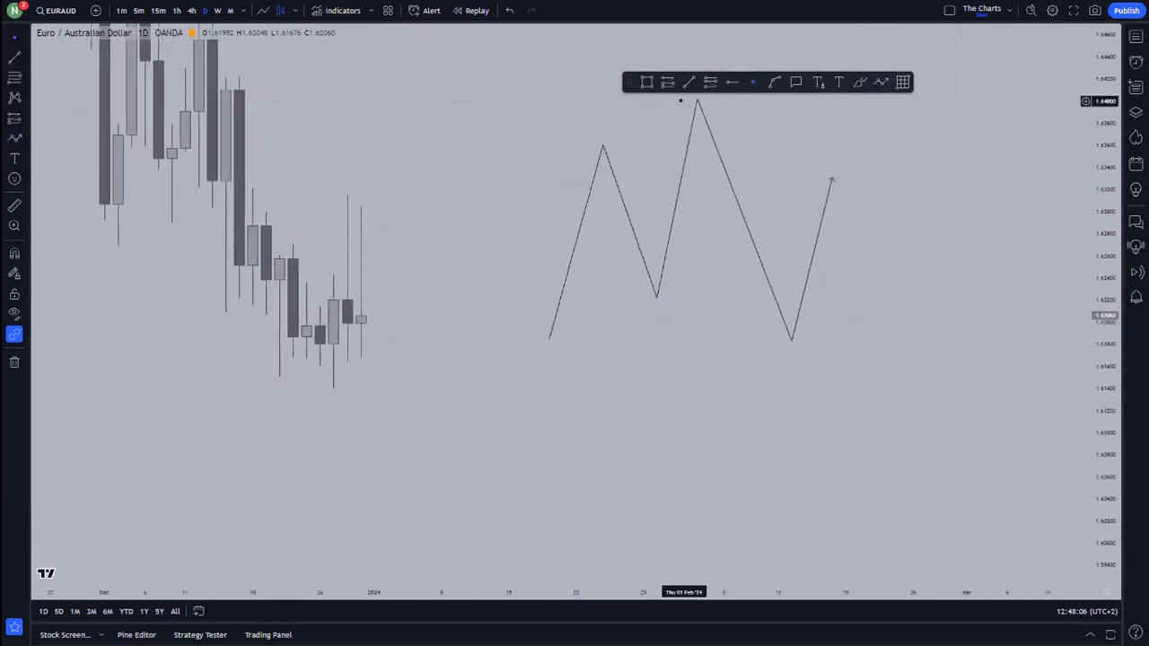
Step: Delete the zigzag path from the empty area of the chart
{"action": "left_click", "coordinate": [697, 101]}
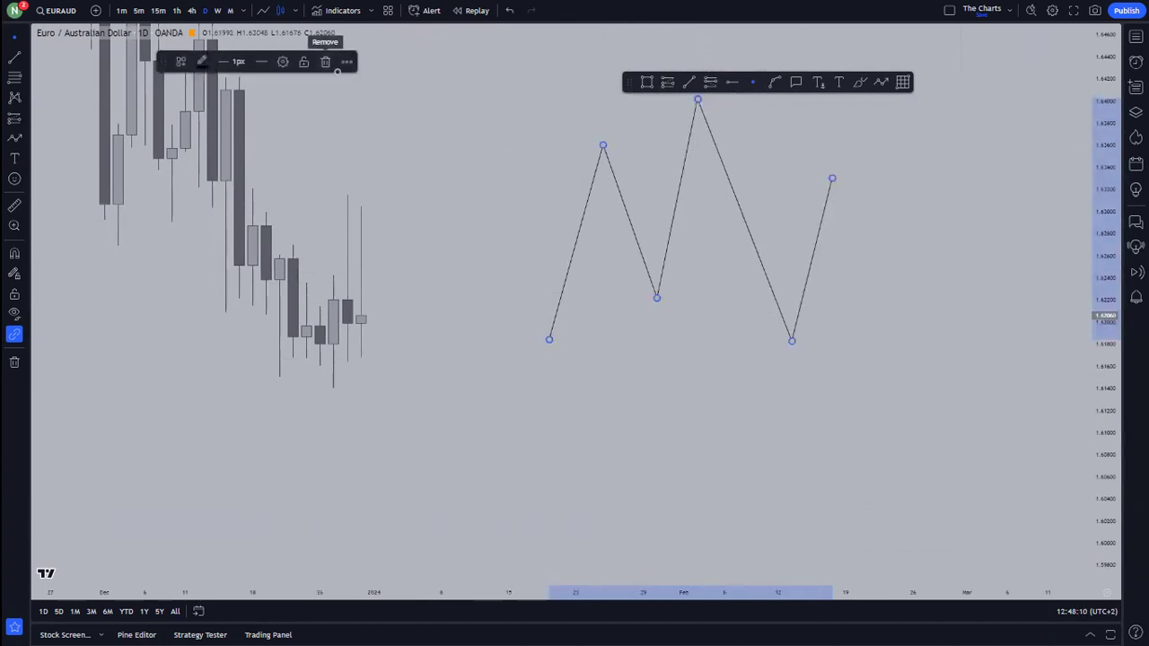
{"action": "left_click", "coordinate": [336, 70]}
Step: Draw a horizontal trend line from the 27 September 2023 high to the 3 October candle
{"action": "left_click_drag", "start_coordinate": [419, 164], "coordinate": [950, 394]}
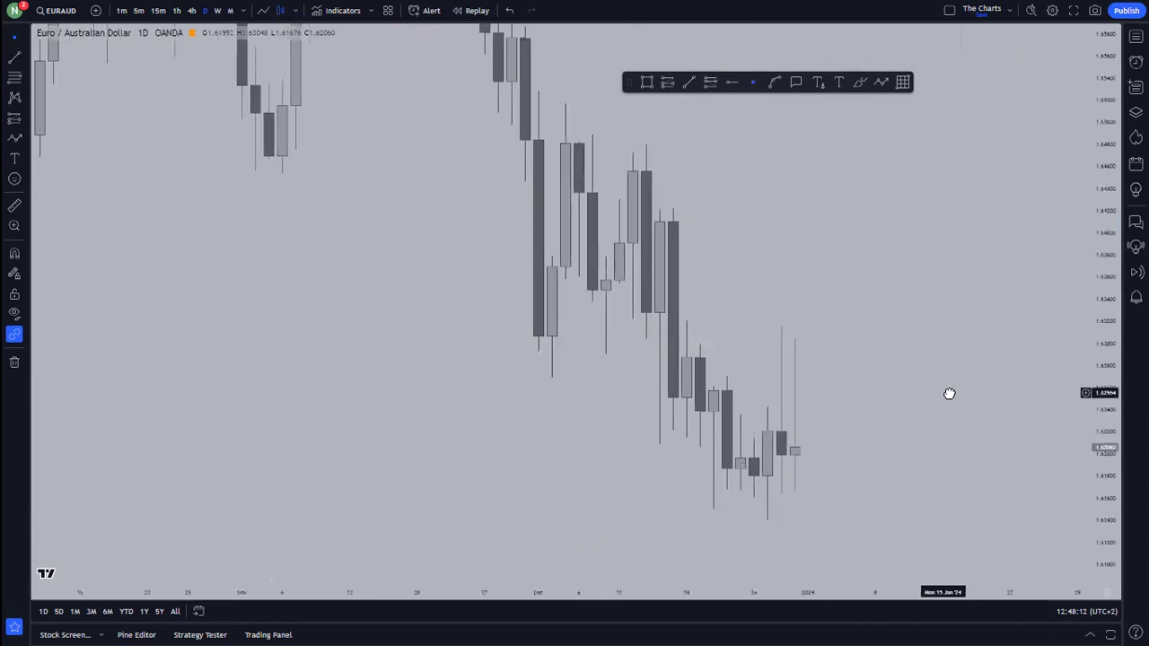
{"action": "left_click_drag", "start_coordinate": [942, 346], "coordinate": [1117, 544]}
{"action": "left_click_drag", "start_coordinate": [943, 400], "coordinate": [1108, 600]}
{"action": "left_click_drag", "start_coordinate": [849, 572], "coordinate": [557, 446]}
{"action": "left_click_drag", "start_coordinate": [617, 356], "coordinate": [1105, 280]}
{"action": "scroll", "coordinate": [928, 280], "scroll_direction": "down", "scroll_amount": 3}
{"action": "left_click_drag", "start_coordinate": [963, 308], "coordinate": [400, 86]}
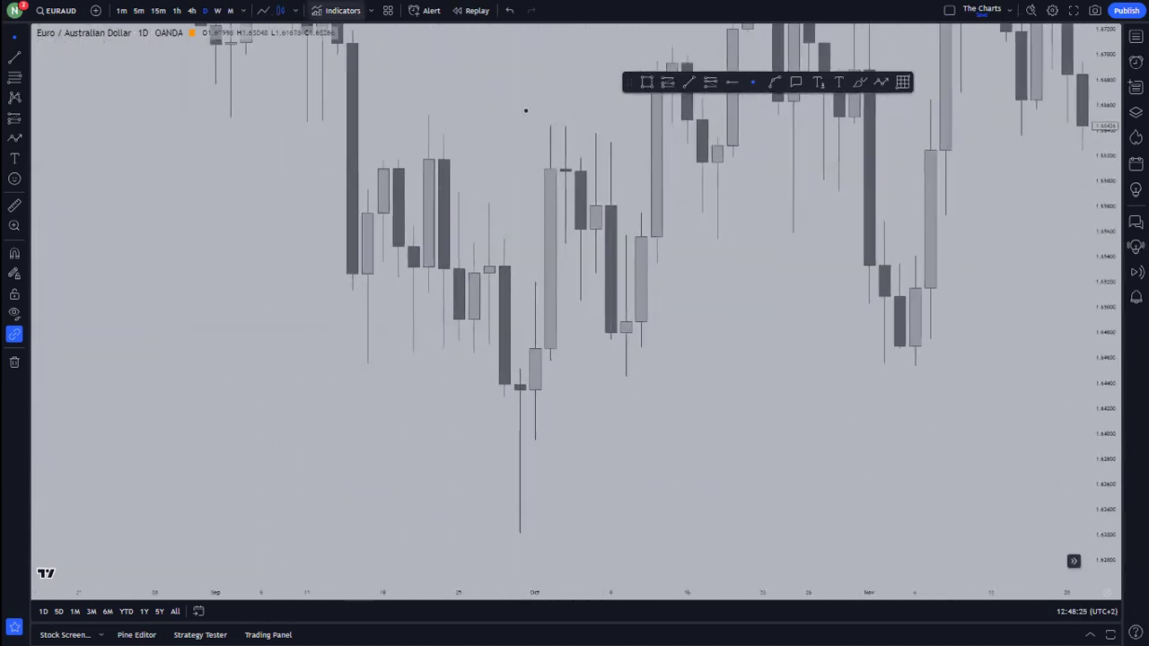
{"action": "key", "text": "alt+t"}
{"action": "left_click", "coordinate": [491, 204], "text": "ctrl"}
{"action": "left_click", "coordinate": [548, 203], "text": "shift"}
{"action": "left_click_drag", "start_coordinate": [762, 335], "coordinate": [709, 356]}
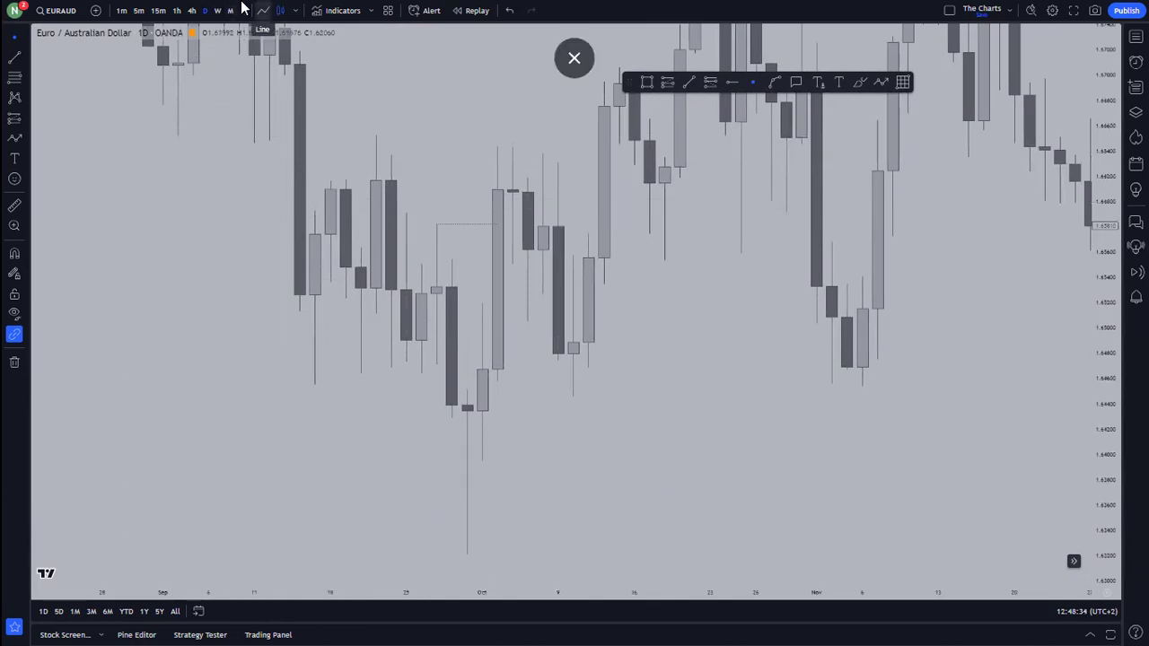
Step: View the late September 2023 swing as a line chart, return to candlesticks and examine the candles around it
{"action": "left_click", "coordinate": [262, 9]}
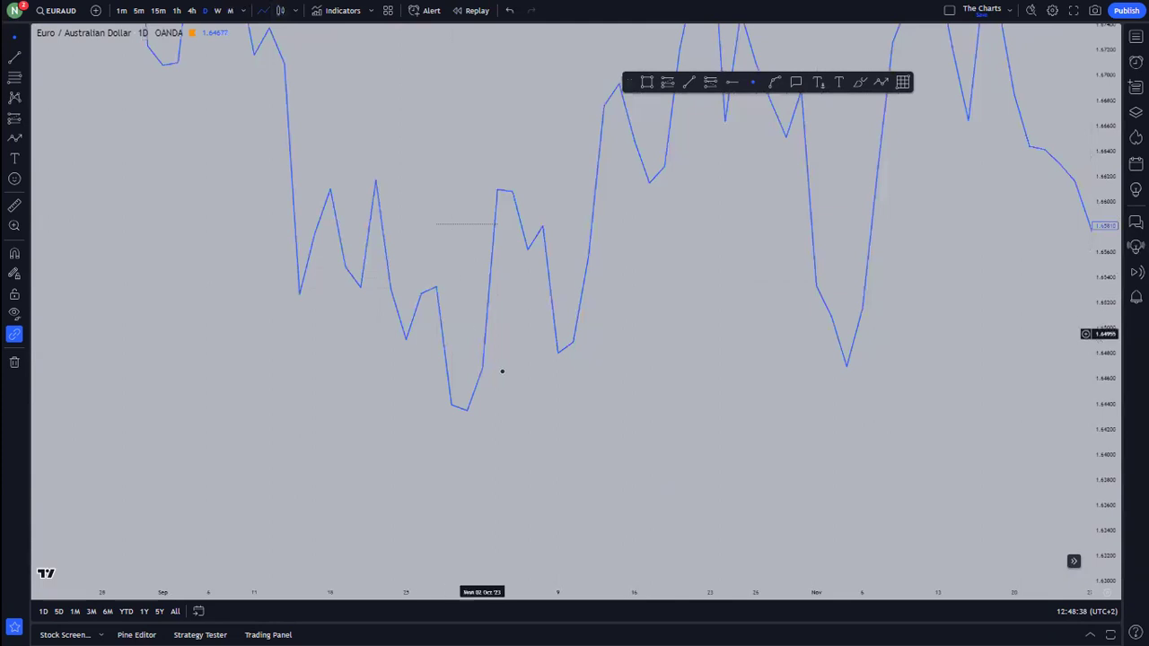
{"action": "left_click", "coordinate": [280, 10]}
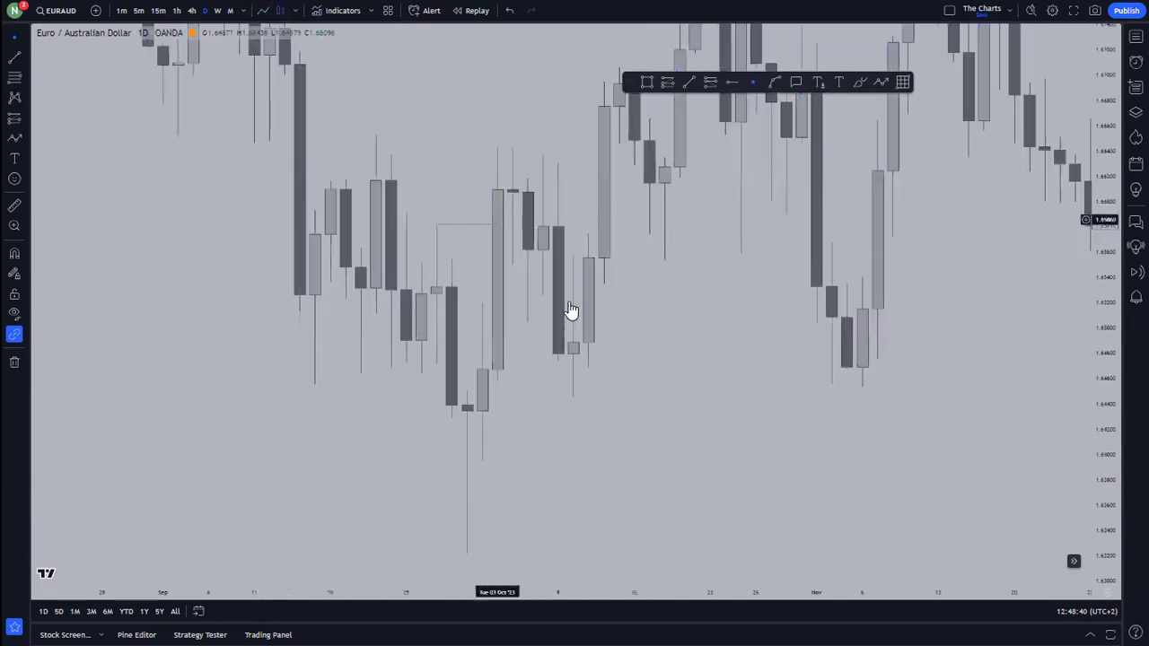
{"action": "left_click", "coordinate": [572, 313]}
{"action": "left_click", "coordinate": [590, 376]}
Step: Draw a horizontal trend line from the 4 September 2023 low to the 13 September candle
{"action": "left_click_drag", "start_coordinate": [645, 367], "coordinate": [653, 541]}
{"action": "scroll", "coordinate": [675, 454], "scroll_direction": "up", "scroll_amount": 2}
{"action": "left_click_drag", "start_coordinate": [666, 448], "coordinate": [1005, 439]}
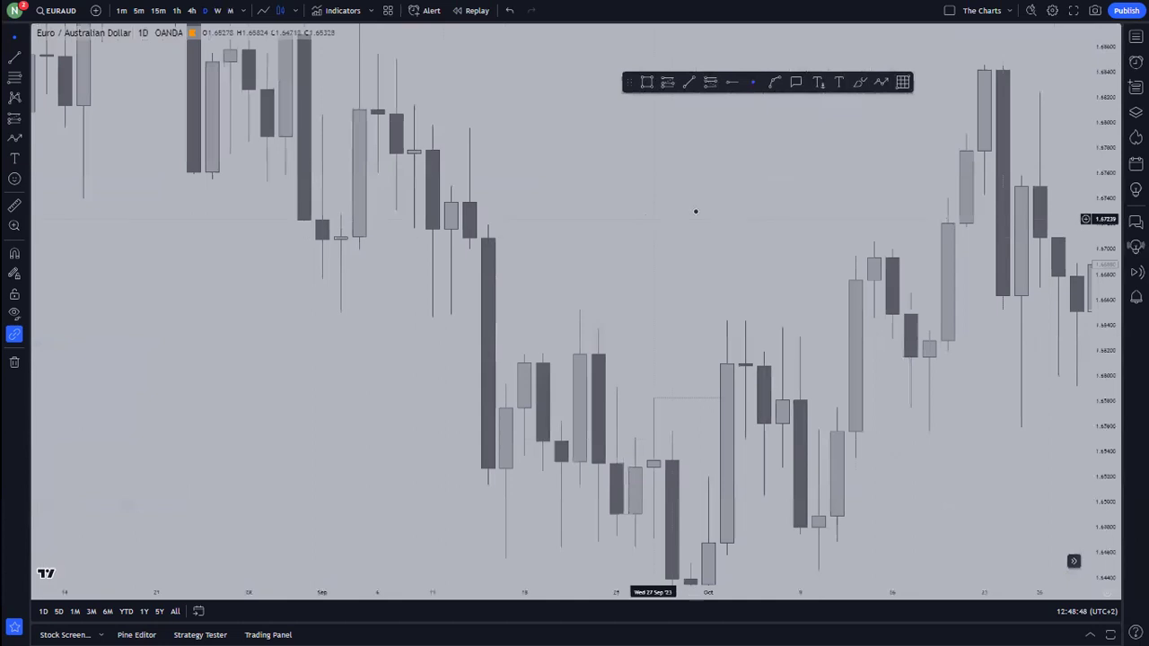
{"action": "scroll", "coordinate": [736, 214], "scroll_direction": "down", "scroll_amount": 2}
{"action": "left_click_drag", "start_coordinate": [723, 269], "coordinate": [823, 293]}
{"action": "scroll", "coordinate": [844, 260], "scroll_direction": "up", "scroll_amount": 3}
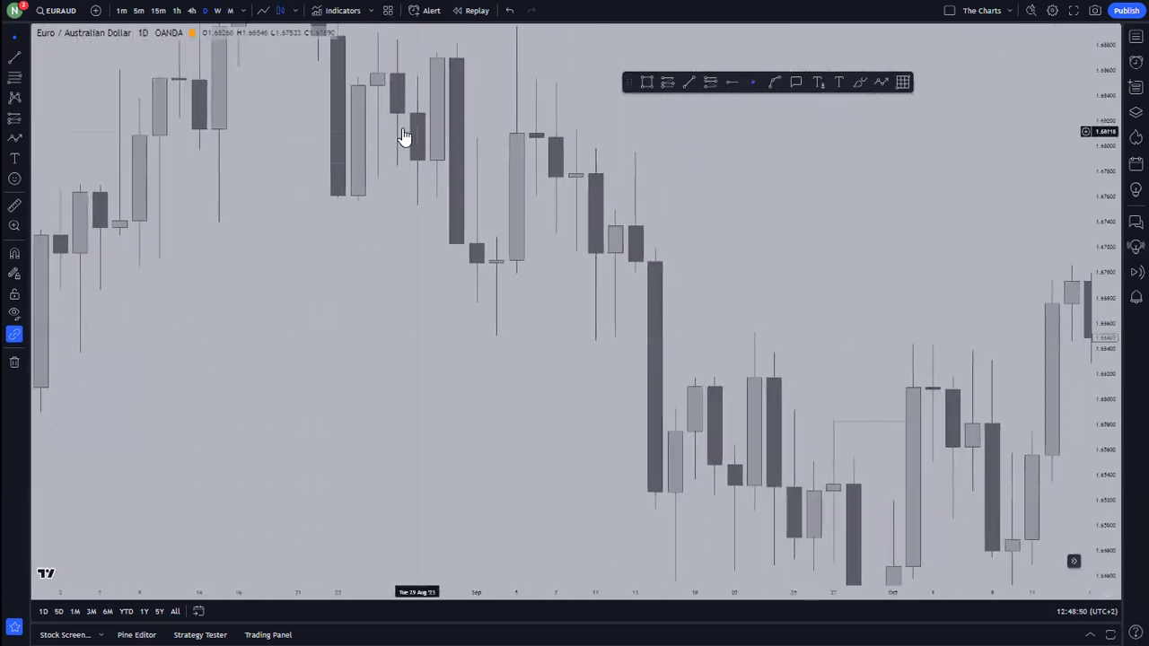
{"action": "left_click", "coordinate": [689, 84]}
{"action": "left_click", "coordinate": [493, 336]}
{"action": "left_click", "coordinate": [632, 333]}
{"action": "left_click", "coordinate": [594, 413]}
Step: Alternate between line and candlestick views to compare the closes around the early September 2023 low line
{"action": "scroll", "coordinate": [559, 404], "scroll_direction": "down", "scroll_amount": 2}
{"action": "left_click_drag", "start_coordinate": [561, 410], "coordinate": [644, 334]}
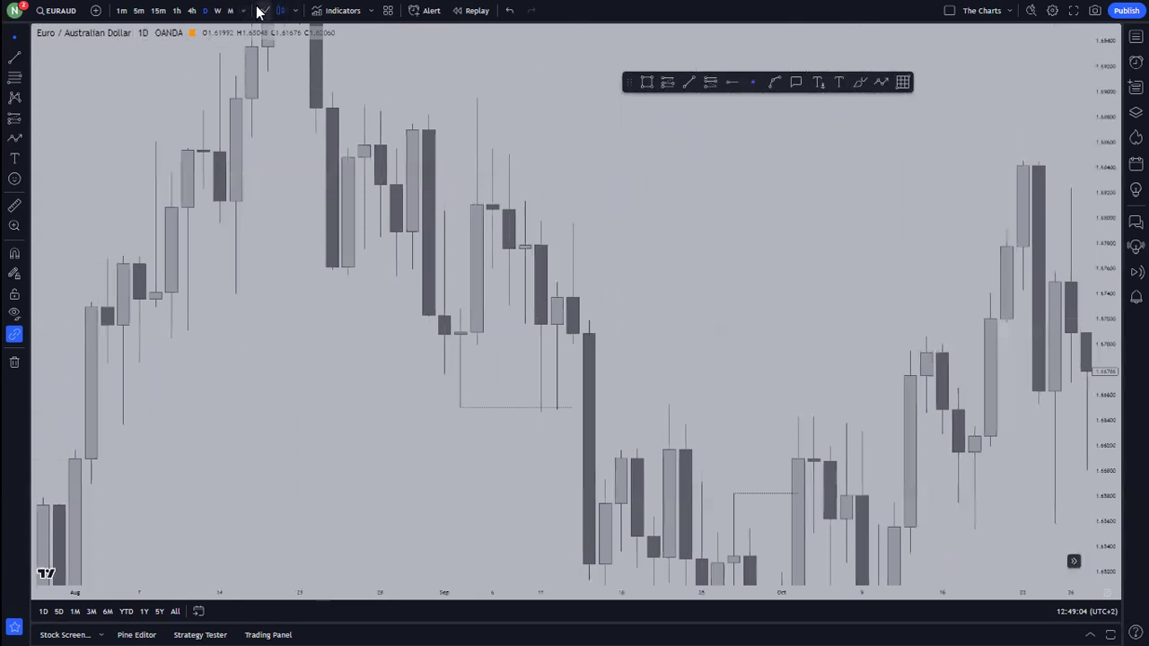
{"action": "left_click", "coordinate": [260, 10]}
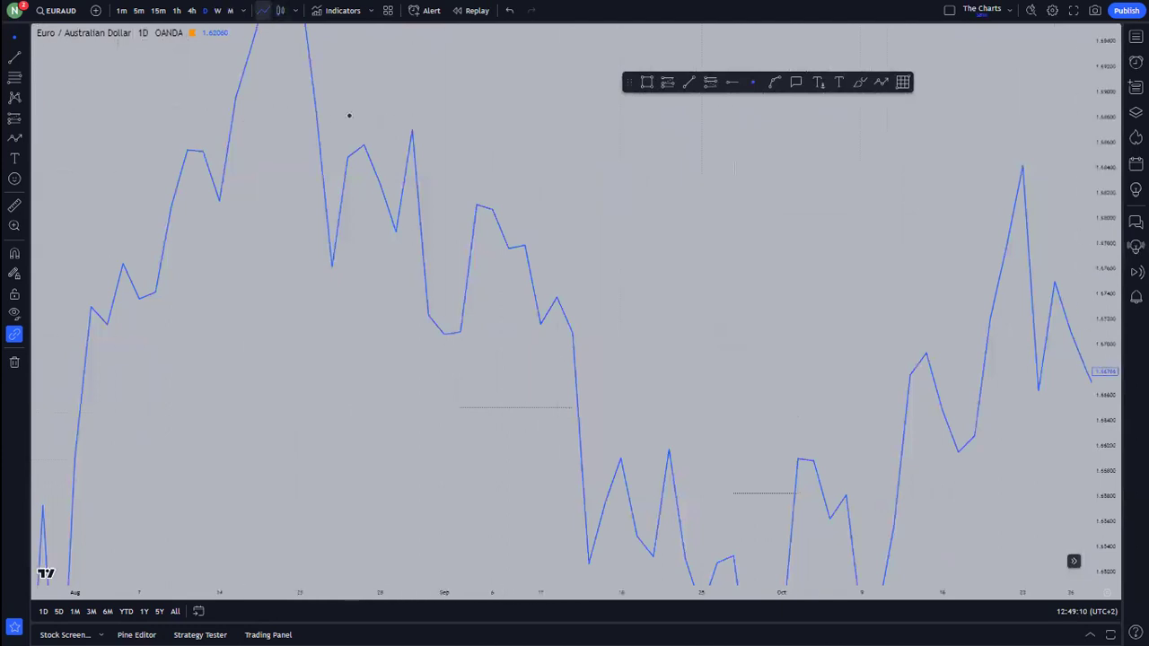
{"action": "left_click", "coordinate": [281, 11]}
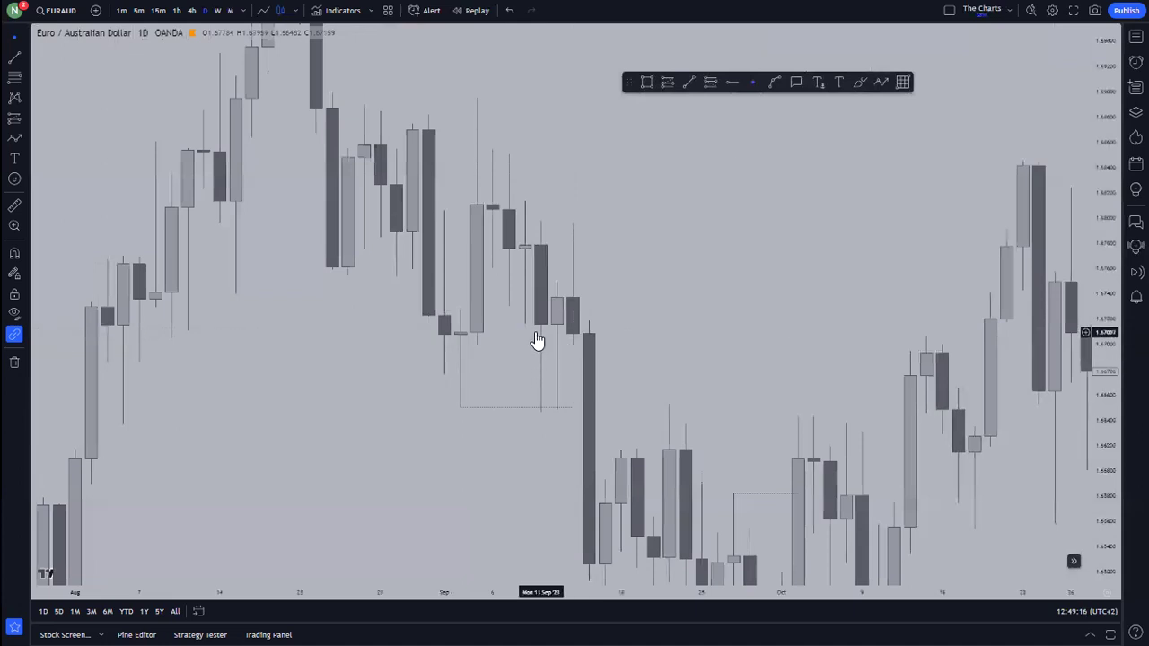
{"action": "left_click_drag", "start_coordinate": [316, 405], "coordinate": [319, 319]}
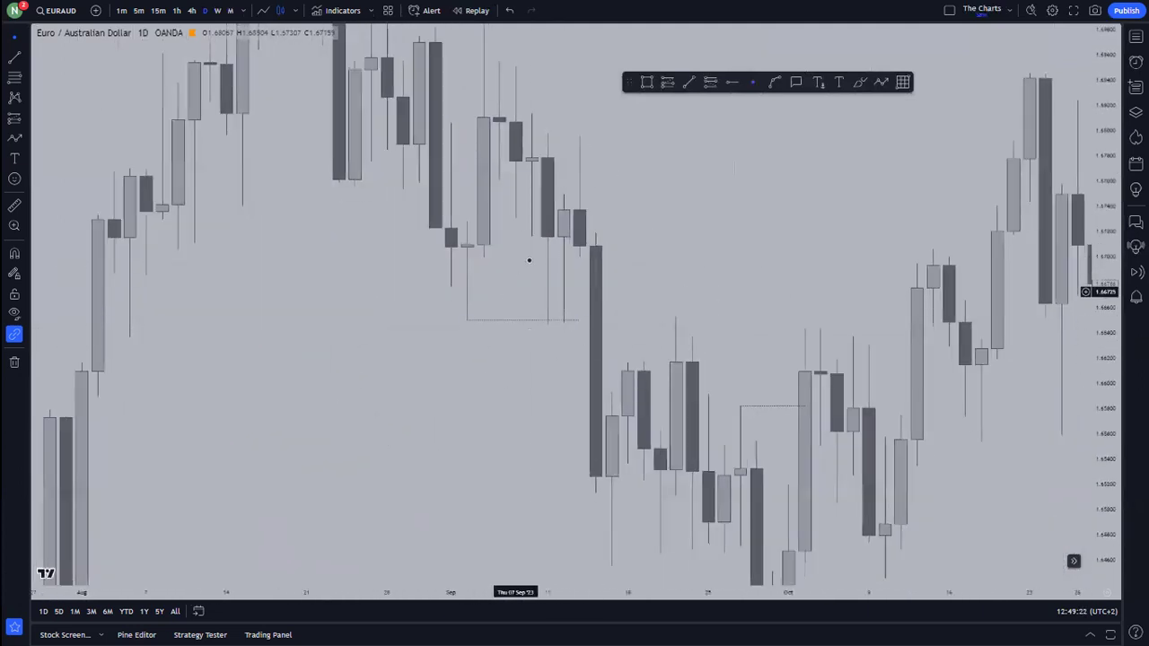
{"action": "left_click_drag", "start_coordinate": [625, 295], "coordinate": [572, 358]}
{"action": "left_click", "coordinate": [263, 9]}
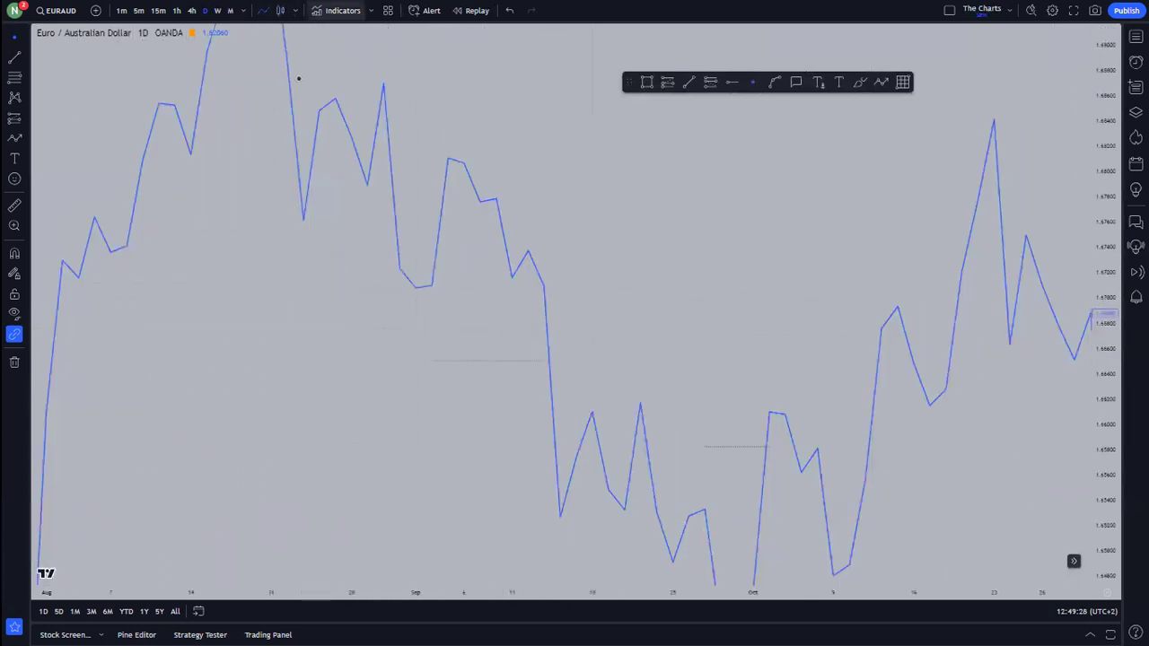
Step: Draw a horizontal trend line from the 25 October 2023 low to the 1 November candle
{"action": "left_click_drag", "start_coordinate": [705, 379], "coordinate": [534, 180]}
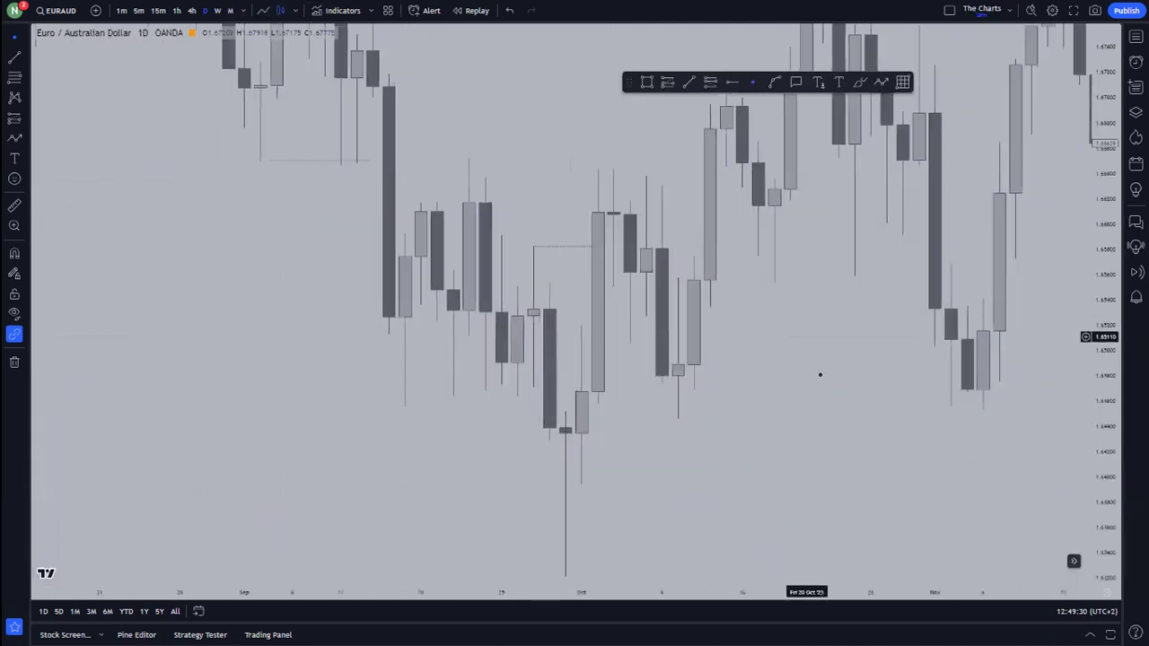
{"action": "left_click_drag", "start_coordinate": [879, 364], "coordinate": [596, 475]}
{"action": "left_click_drag", "start_coordinate": [711, 510], "coordinate": [973, 380]}
{"action": "left_click_drag", "start_coordinate": [964, 316], "coordinate": [795, 303]}
{"action": "left_click_drag", "start_coordinate": [798, 415], "coordinate": [738, 384]}
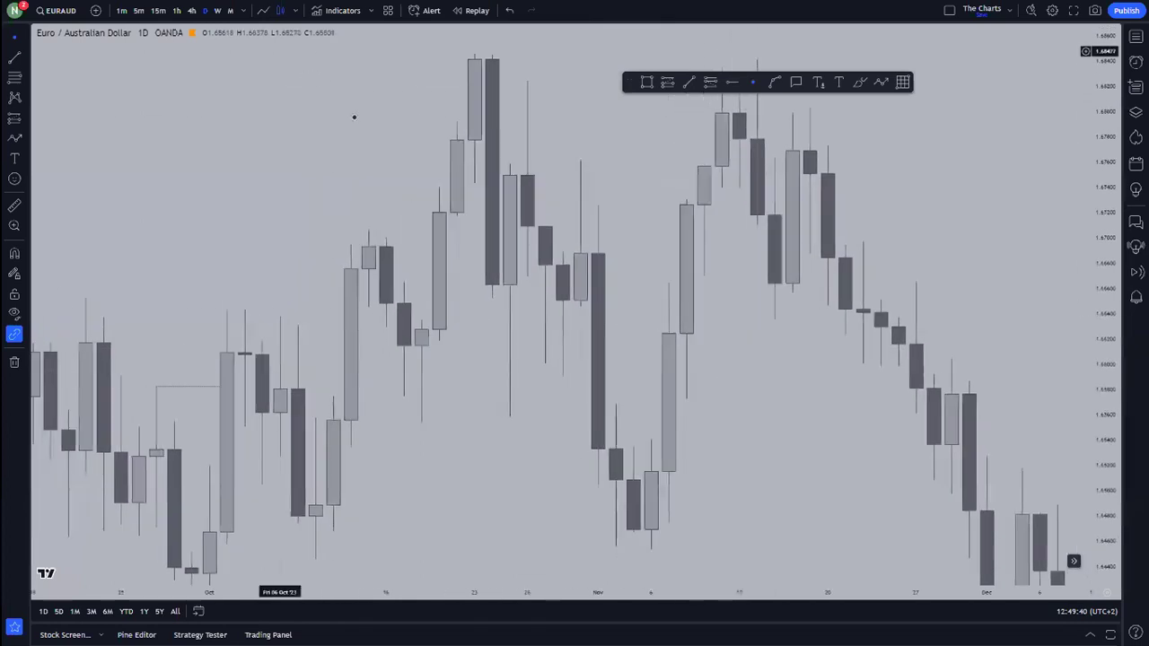
{"action": "left_click_drag", "start_coordinate": [536, 113], "coordinate": [475, 113]}
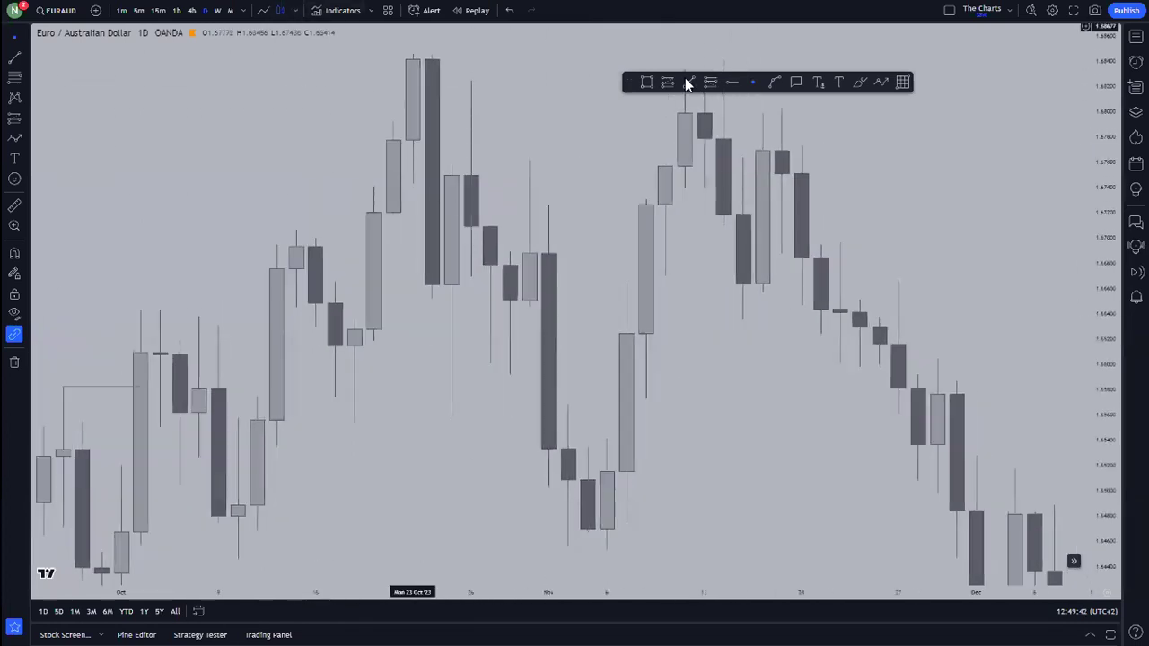
{"action": "key", "text": "alt+t"}
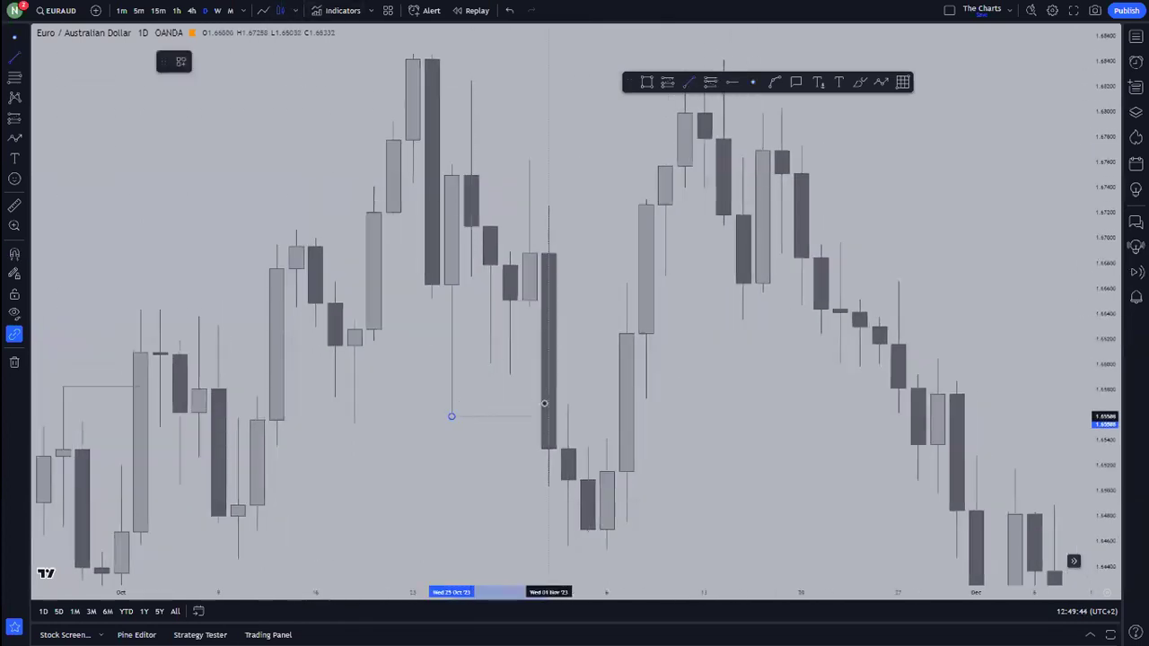
{"action": "left_click", "coordinate": [545, 403], "text": "shift"}
{"action": "left_click", "coordinate": [617, 377]}
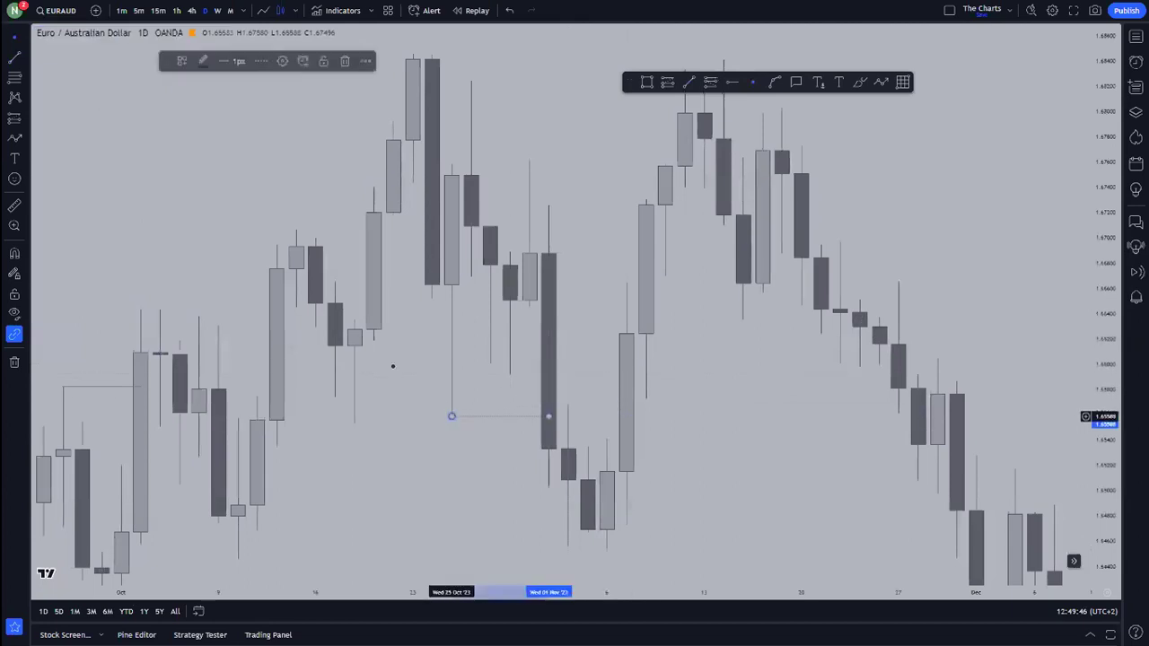
Step: Apply a saved drawing template to the new 25 October line, deselect it and show the chart as a line chart
{"action": "left_click", "coordinate": [183, 62]}
{"action": "left_click", "coordinate": [202, 164]}
{"action": "left_click", "coordinate": [373, 304]}
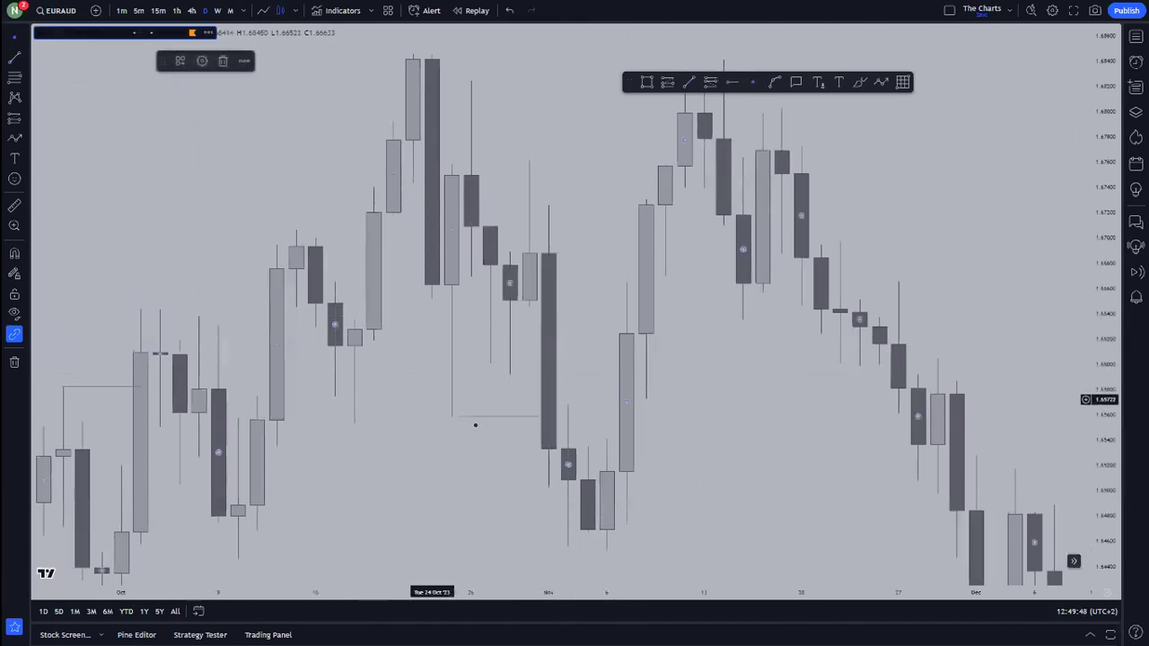
{"action": "left_click", "coordinate": [521, 394]}
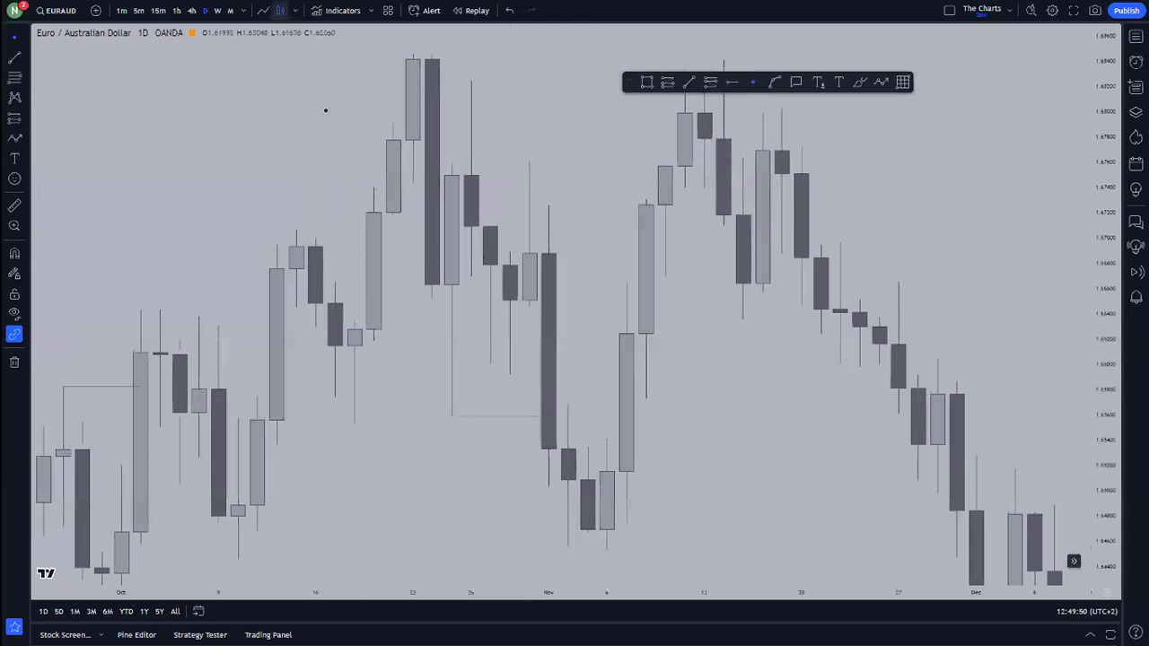
{"action": "left_click", "coordinate": [263, 10]}
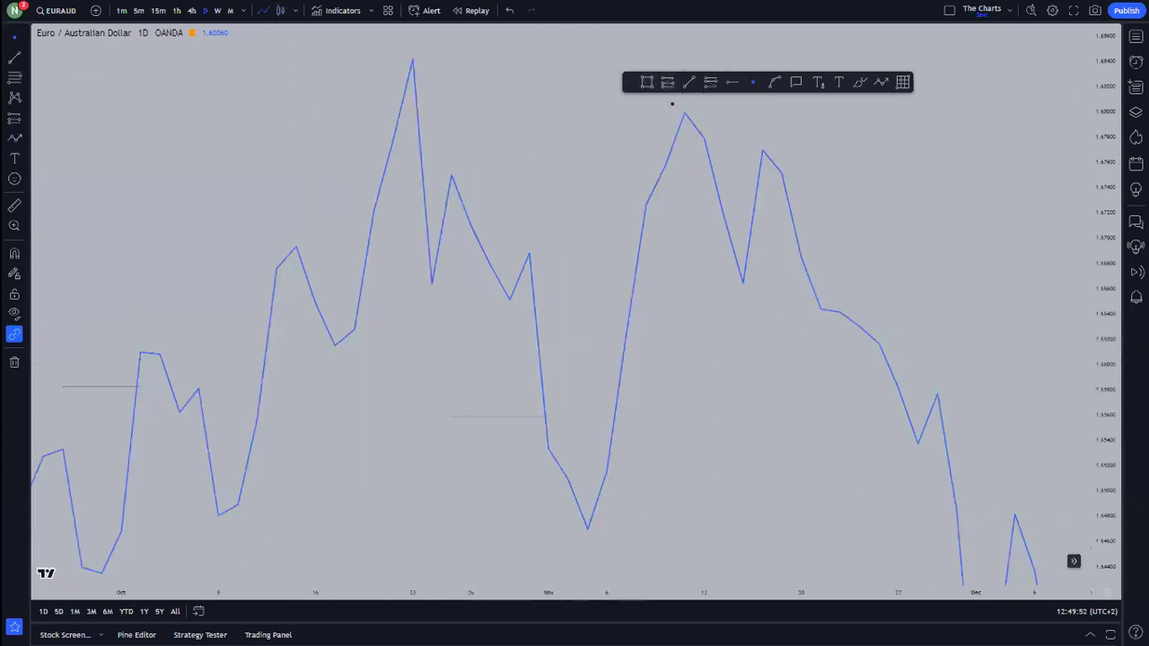
{"action": "left_click", "coordinate": [667, 81]}
{"action": "left_click", "coordinate": [439, 279], "text": "ctrl"}
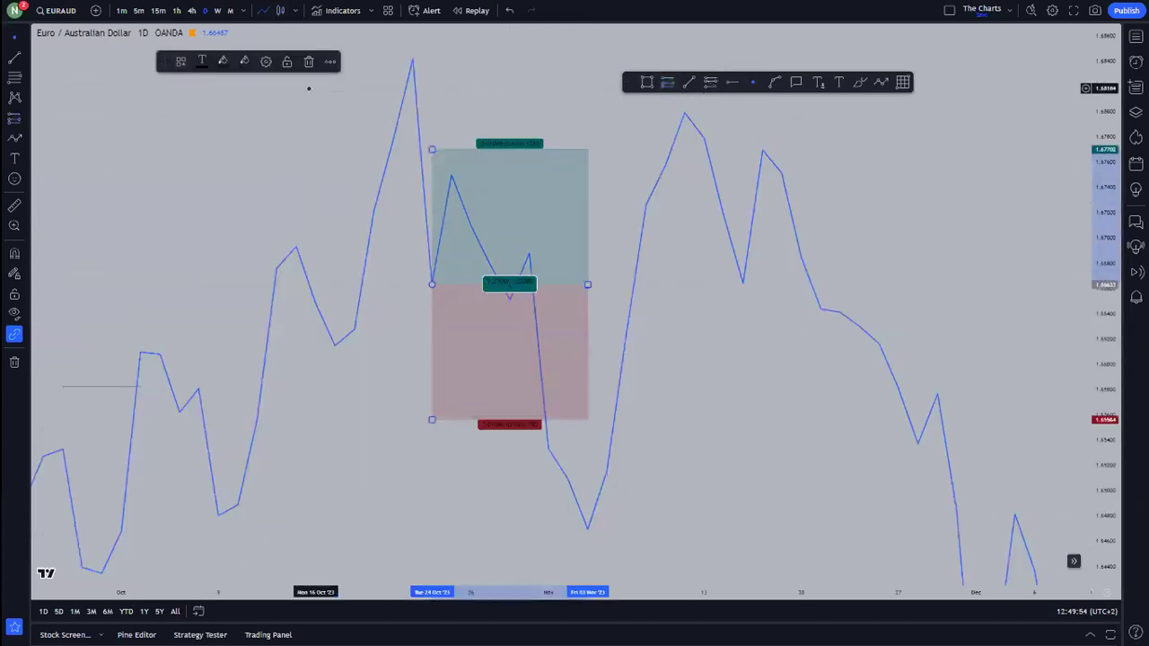
{"action": "left_click", "coordinate": [311, 61]}
Step: Draw a horizontal trend line from the 24 October 2023 closing low to 27 October
{"action": "left_click", "coordinate": [690, 83]}
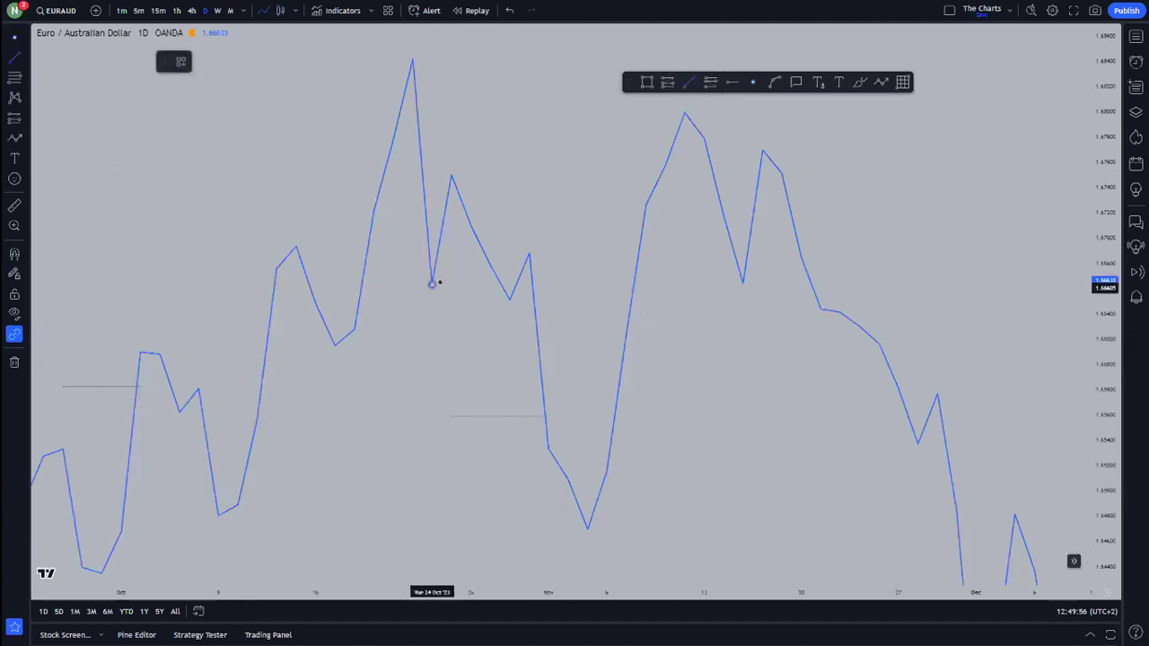
{"action": "left_click_drag", "start_coordinate": [440, 282], "coordinate": [490, 284]}
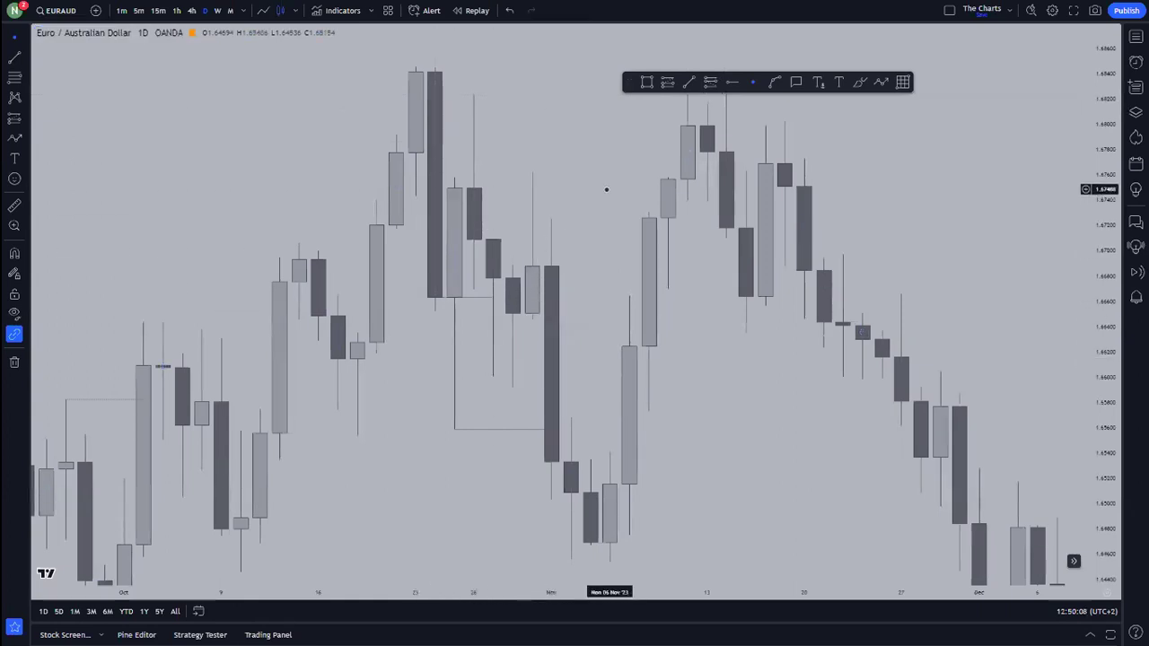
Step: Compare the marked September and early October 2023 swing levels by alternating between candlestick and line views
{"action": "left_click_drag", "start_coordinate": [584, 213], "coordinate": [1016, 226]}
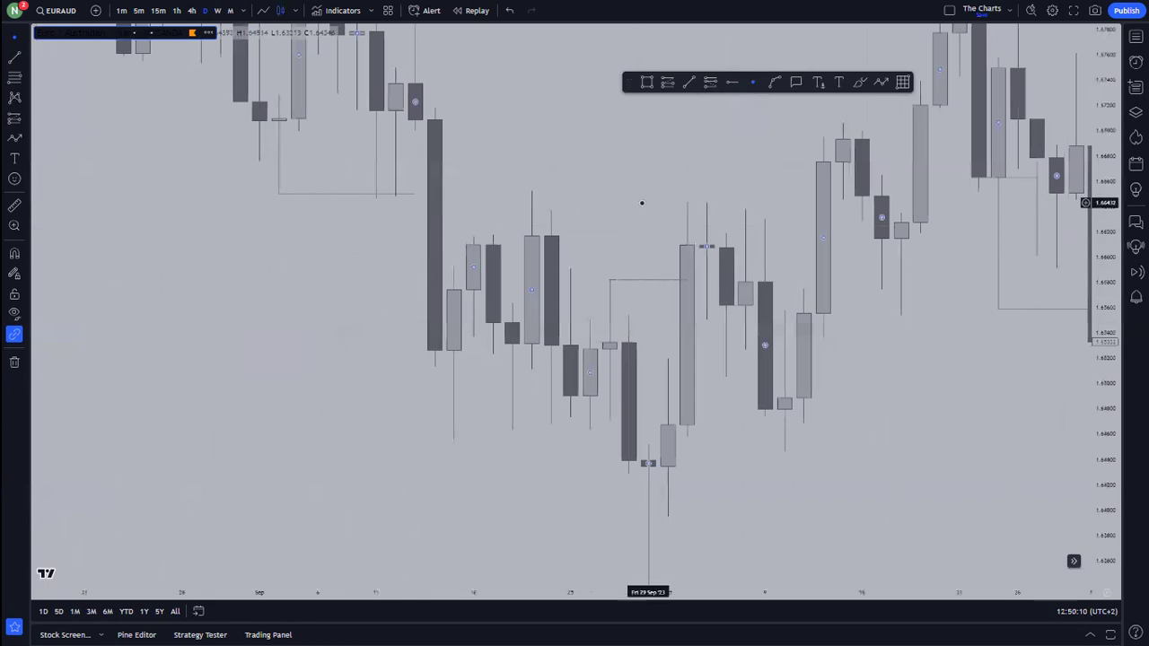
{"action": "left_click_drag", "start_coordinate": [641, 204], "coordinate": [590, 362]}
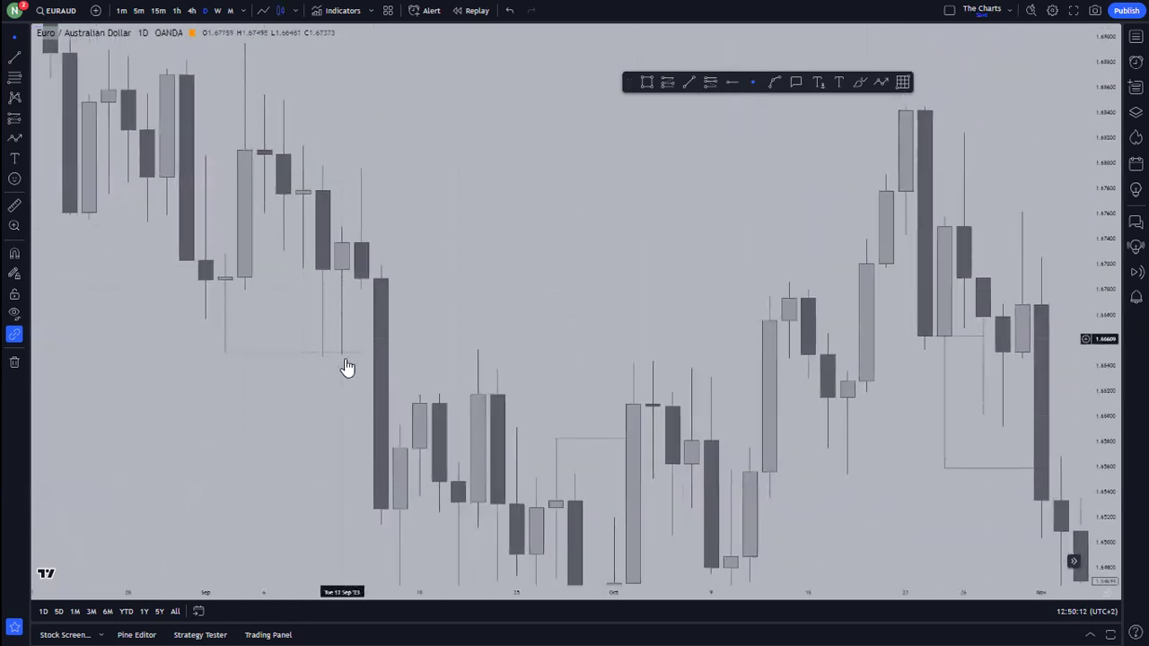
{"action": "left_click_drag", "start_coordinate": [533, 326], "coordinate": [434, 300]}
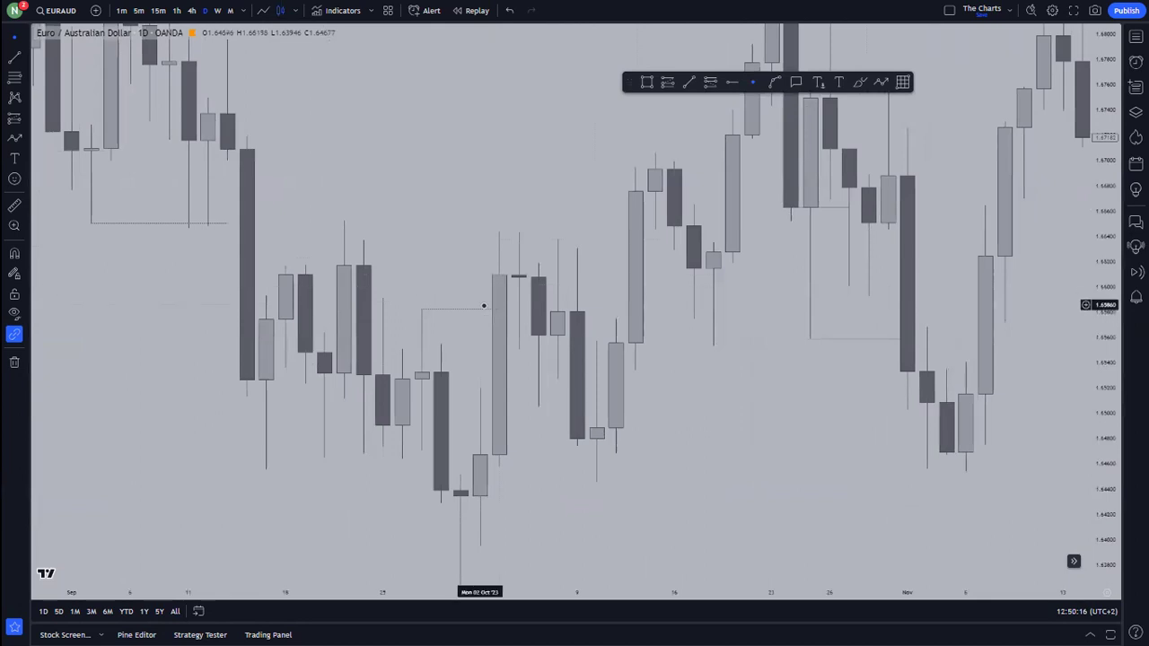
{"action": "left_click", "coordinate": [261, 11]}
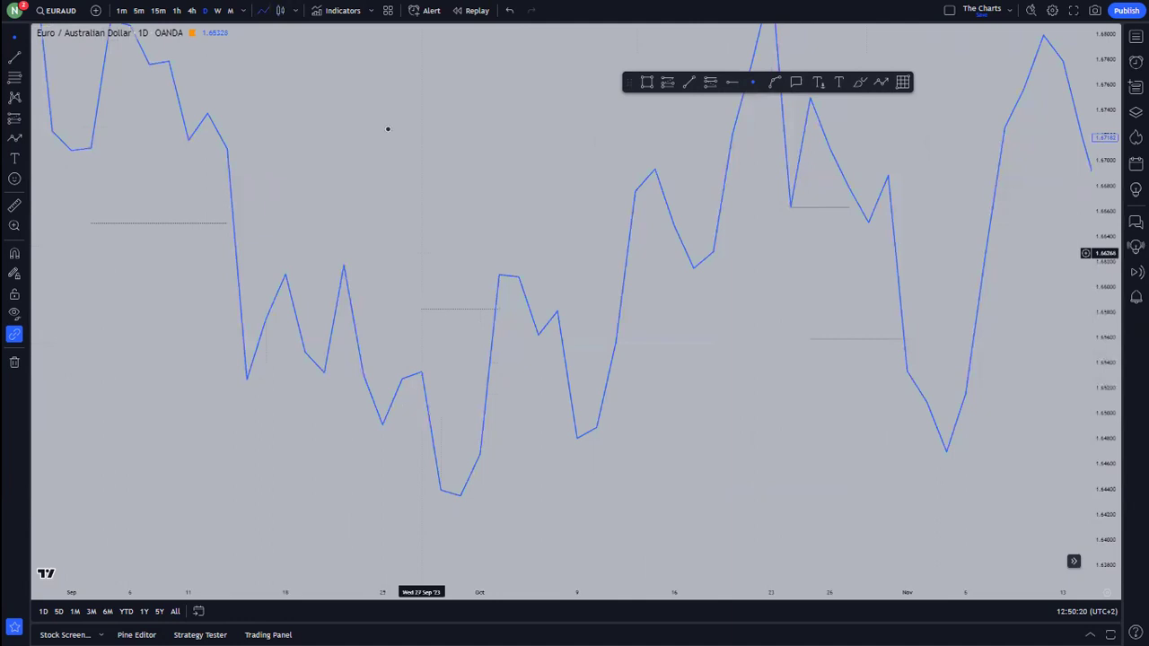
{"action": "left_click", "coordinate": [280, 11]}
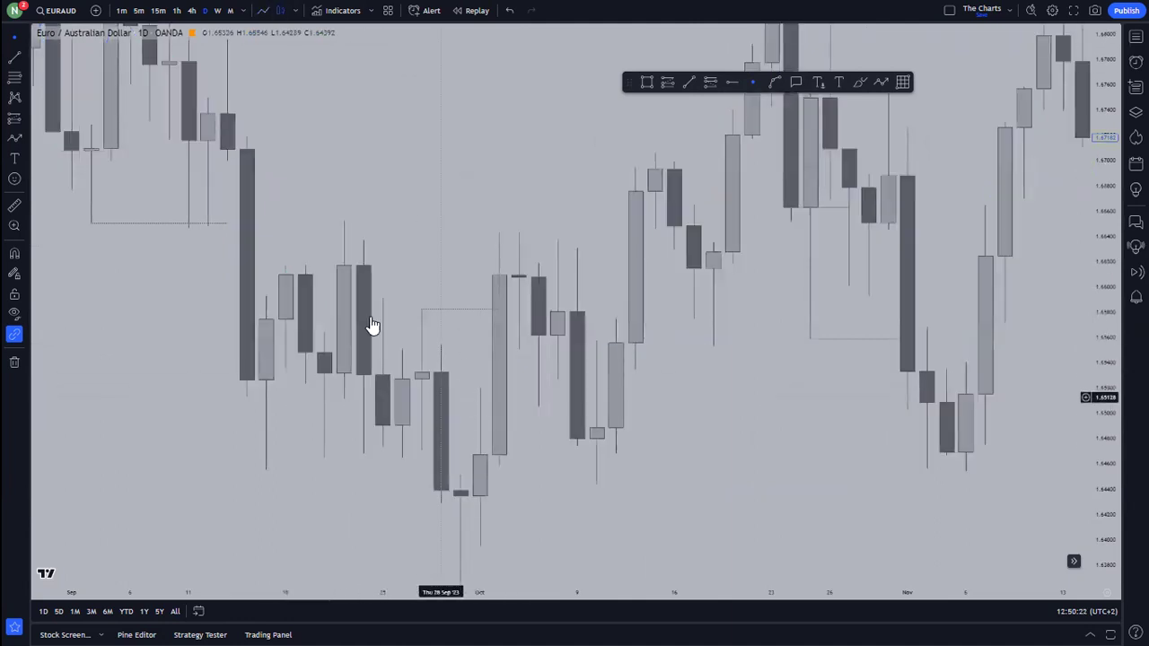
{"action": "left_click", "coordinate": [255, 9]}
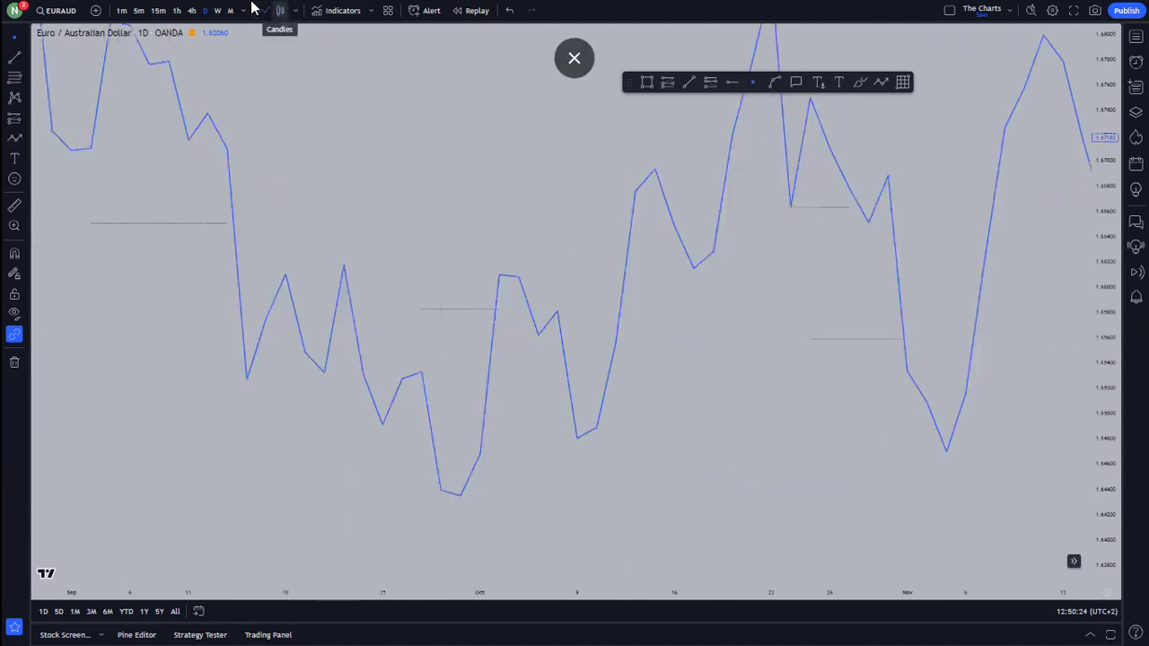
{"action": "left_click", "coordinate": [280, 11]}
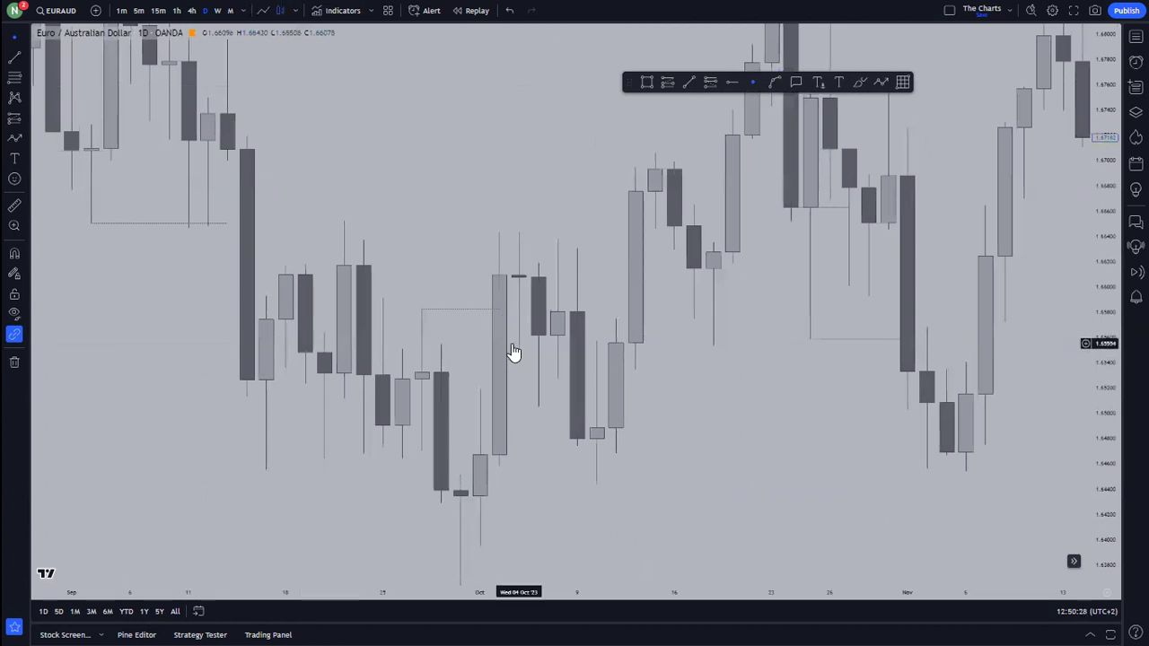
Step: Review the candles around the marked September to November 2023 levels and continue to the December 2023 price action
{"action": "left_click_drag", "start_coordinate": [479, 258], "coordinate": [676, 340]}
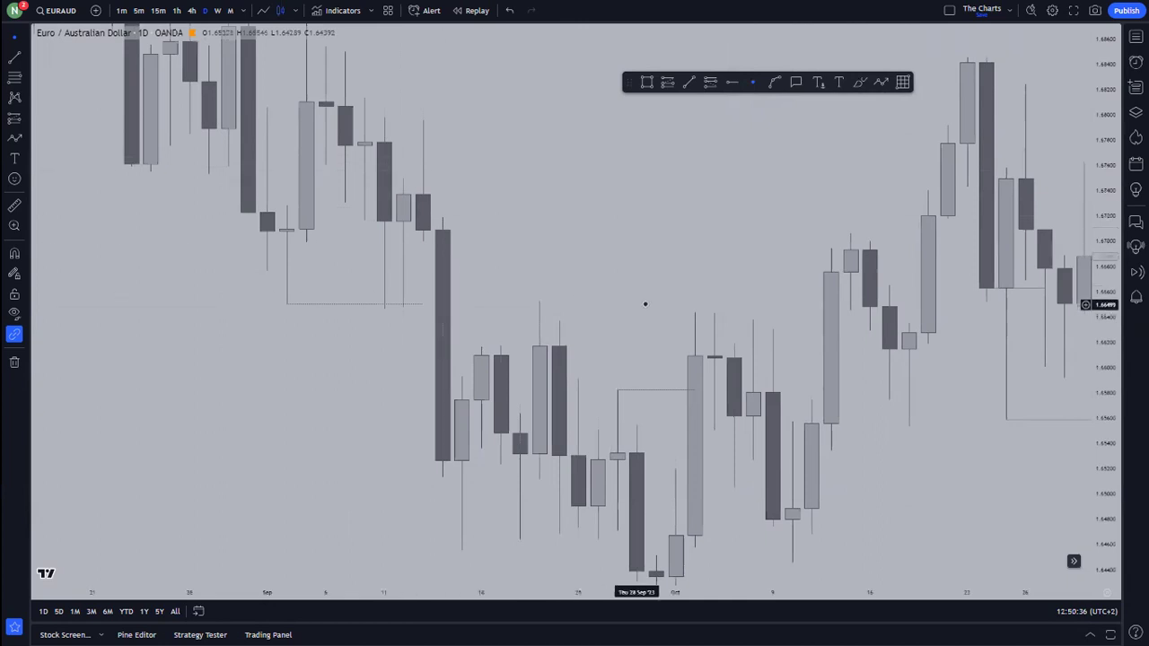
{"action": "left_click_drag", "start_coordinate": [570, 277], "coordinate": [345, 208]}
{"action": "left_click_drag", "start_coordinate": [678, 391], "coordinate": [429, 379]}
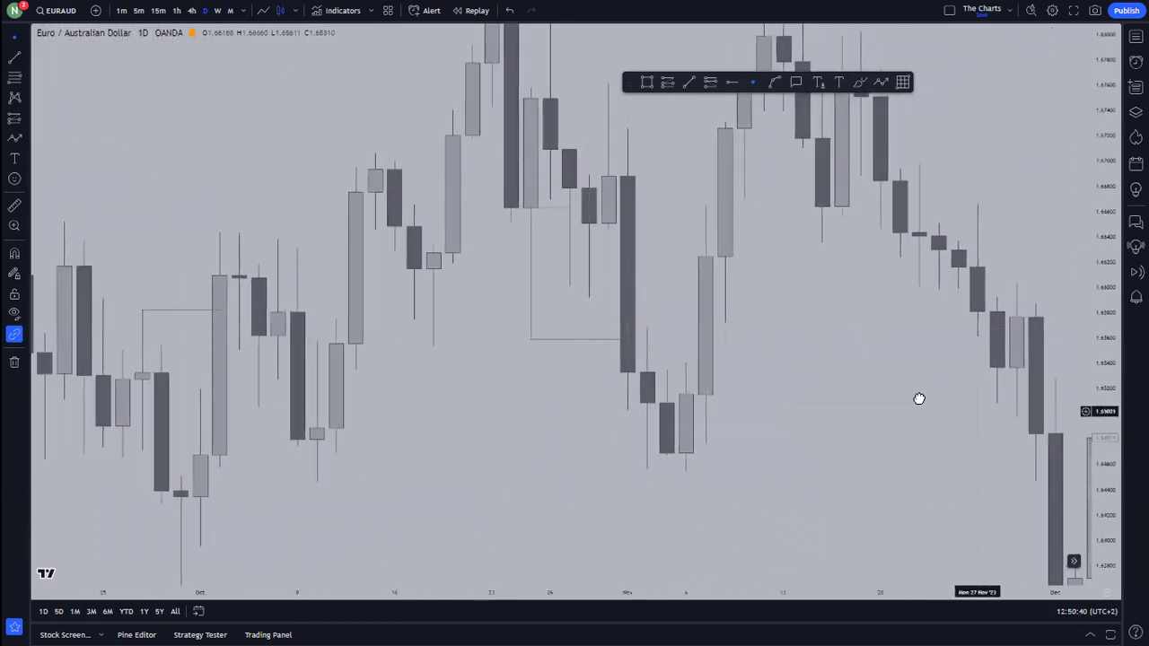
{"action": "scroll", "coordinate": [919, 398], "scroll_direction": "right", "scroll_amount": 15}
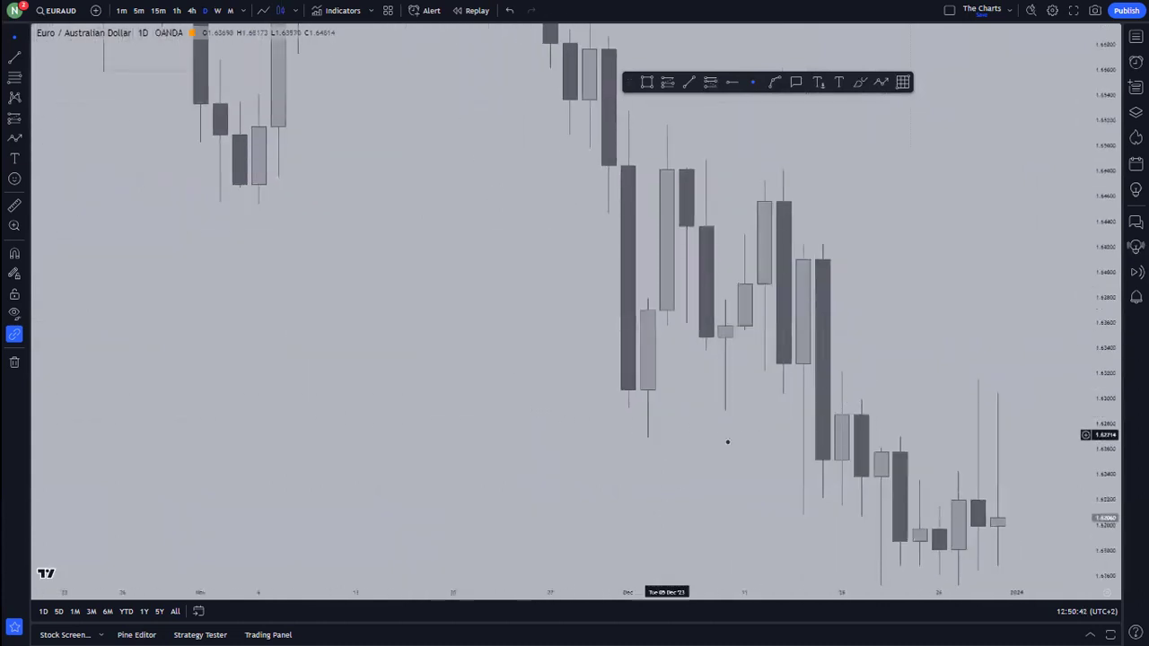